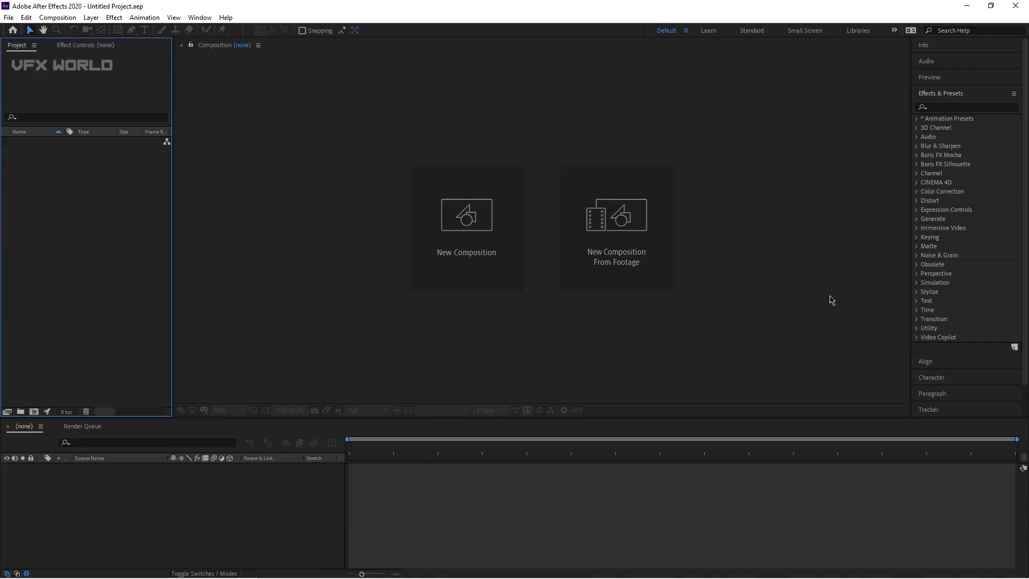
- Create a new composition using the HDTV 1080 29.97 preset
click(477, 241)
click(471, 205)
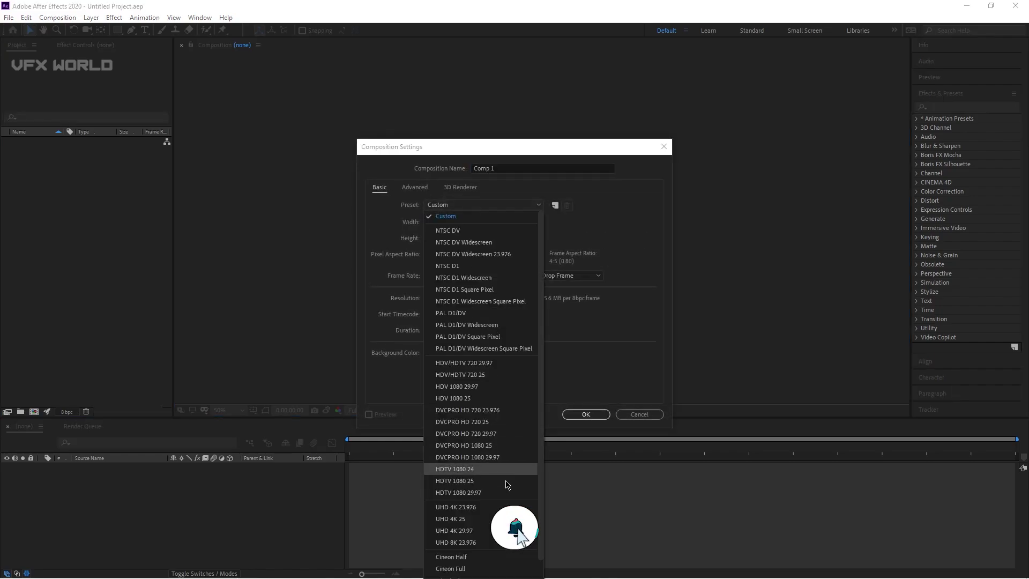
click(498, 492)
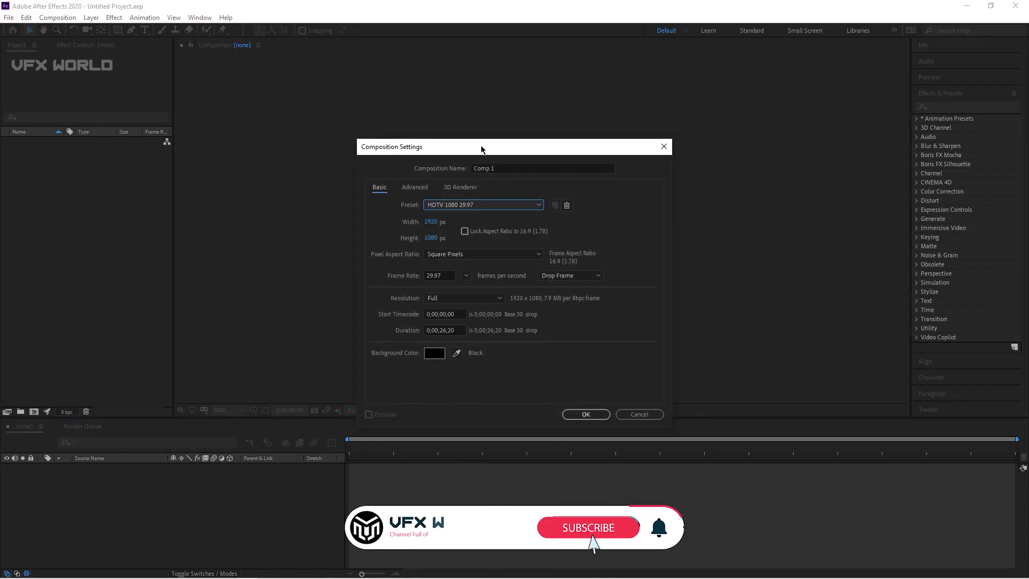
click(586, 414)
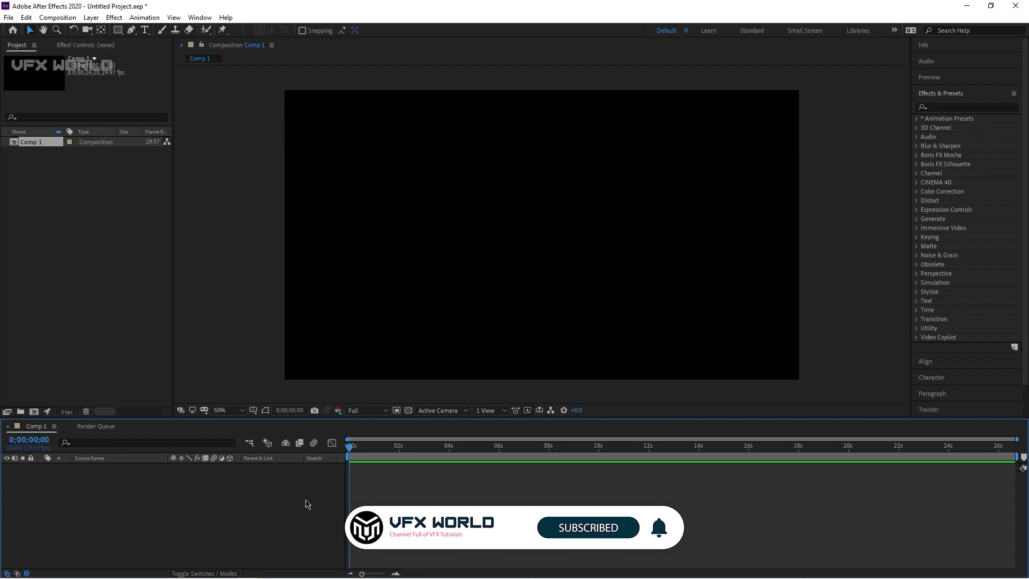
- Add a black (000000) solid layer named e3d
right_click(275, 527)
mouse_move(375, 409)
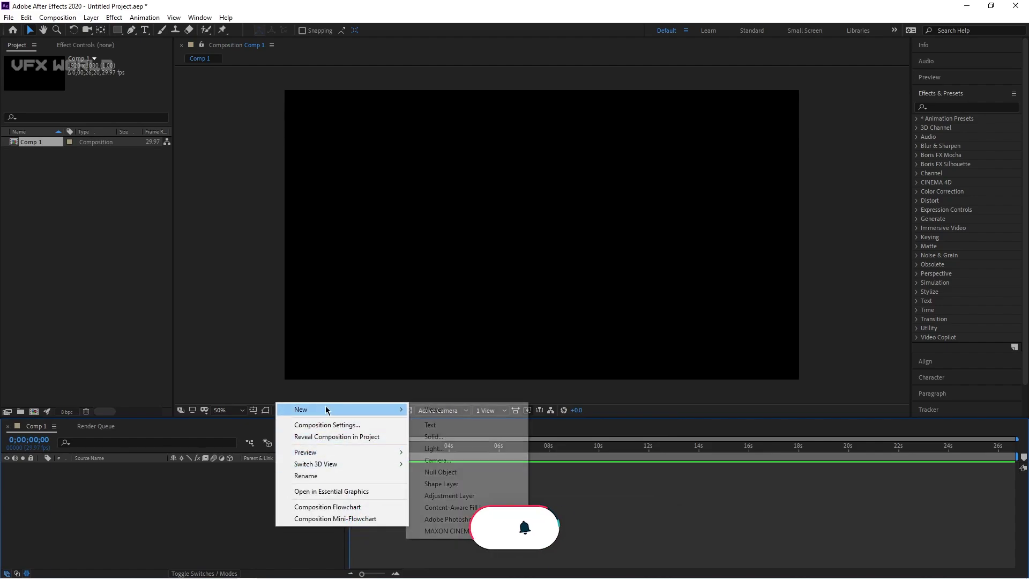
click(494, 438)
text(e)
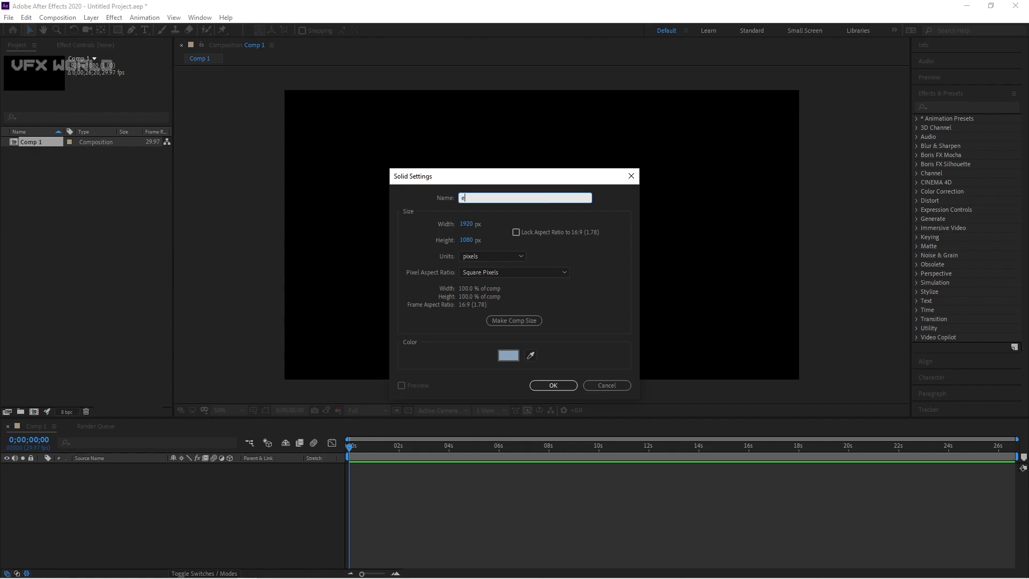
click(511, 357)
text(000000)
click(929, 178)
click(547, 387)
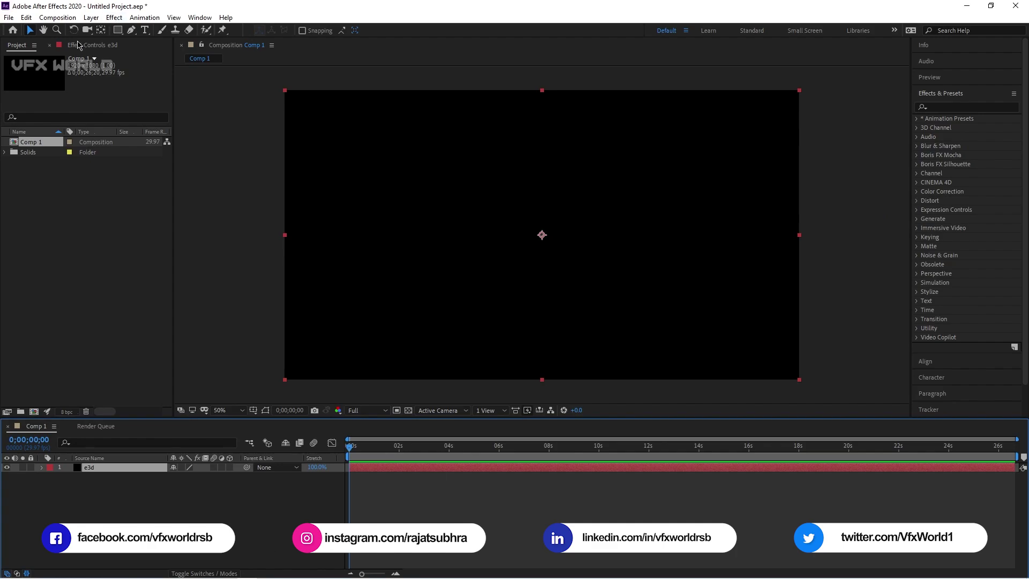
- Apply the Video Copilot Element effect to the e3d layer
click(77, 45)
right_click(108, 125)
mouse_move(160, 440)
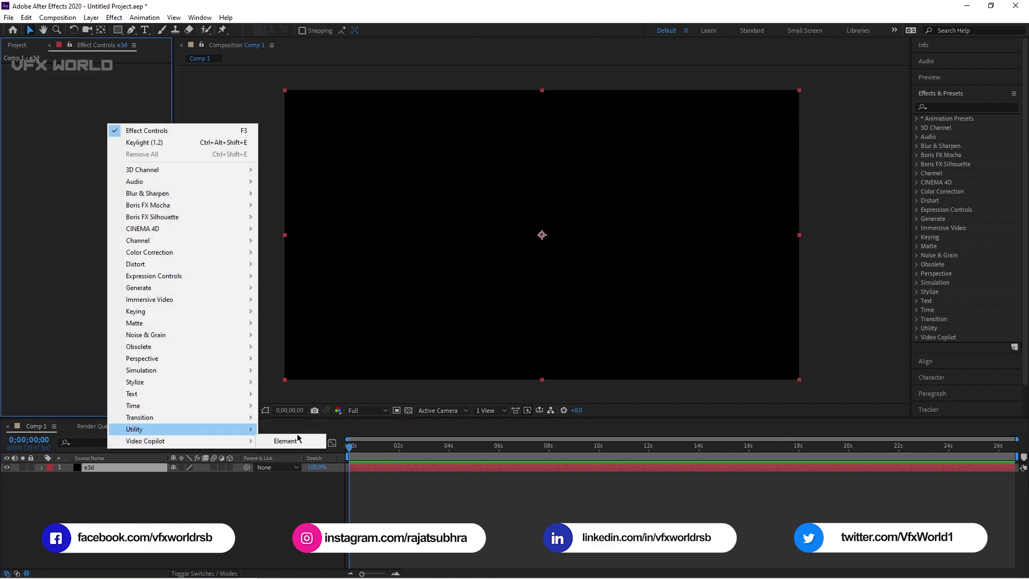
click(299, 439)
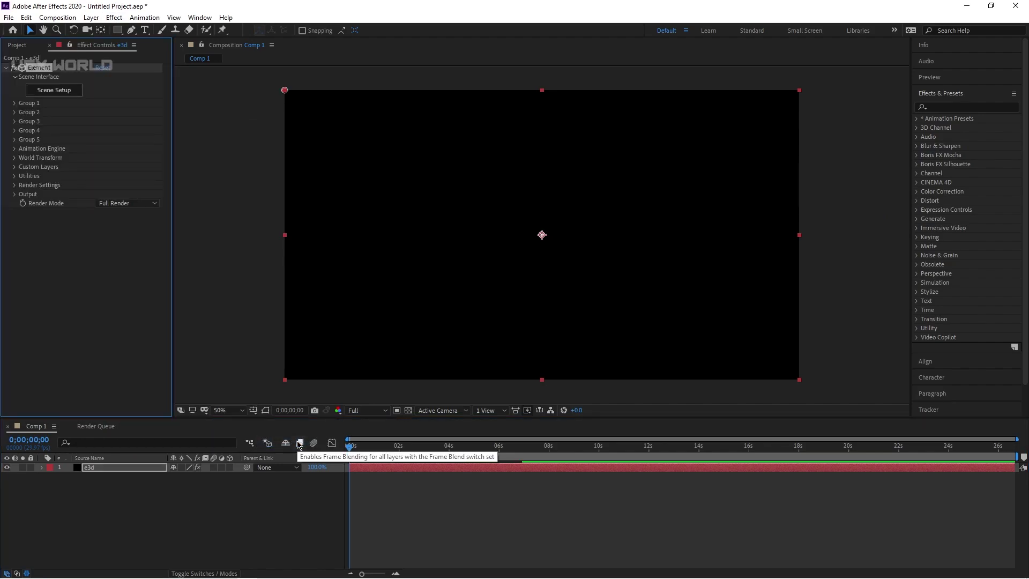
- In Scene Setup, add Metropolitan street_layout_05 and shift it left on X
click(63, 92)
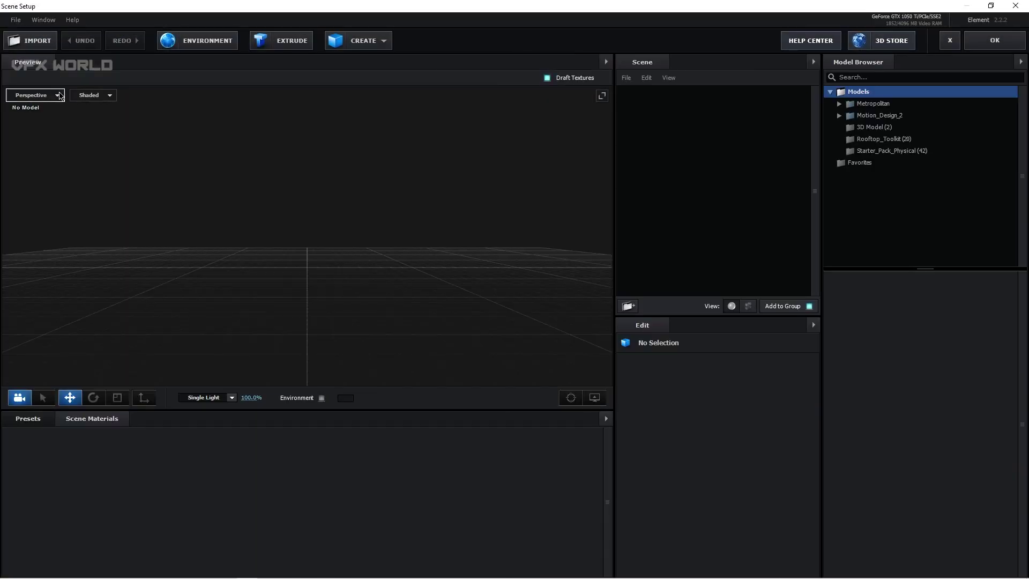
double_click(869, 104)
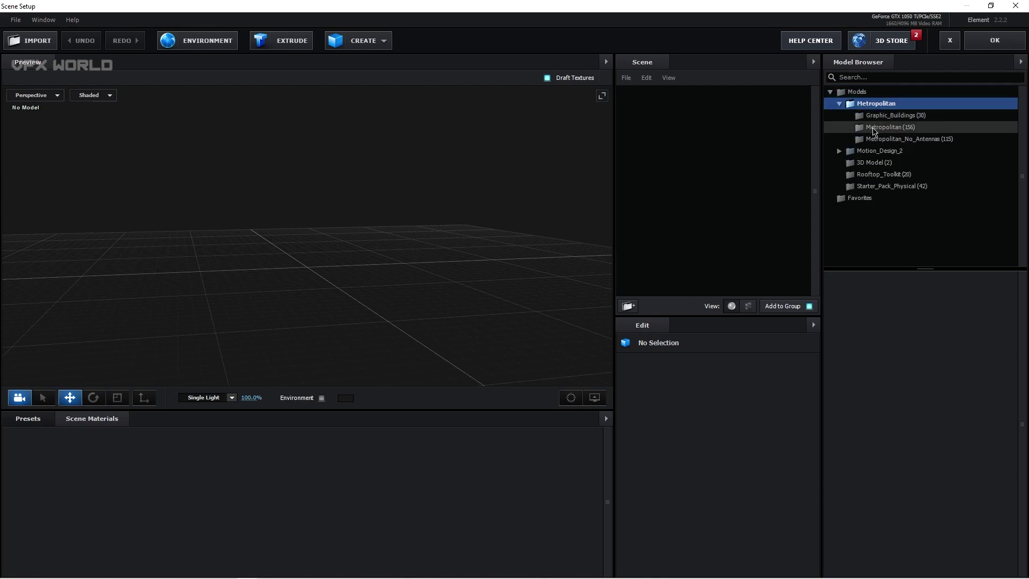
click(873, 128)
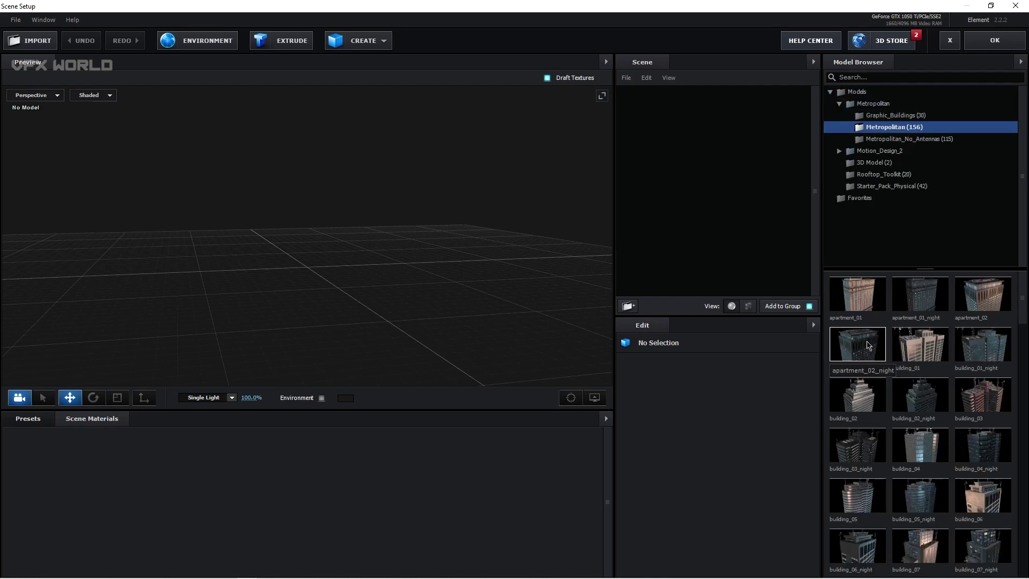
scroll(867, 344, down, 10)
scroll(868, 344, down, 12)
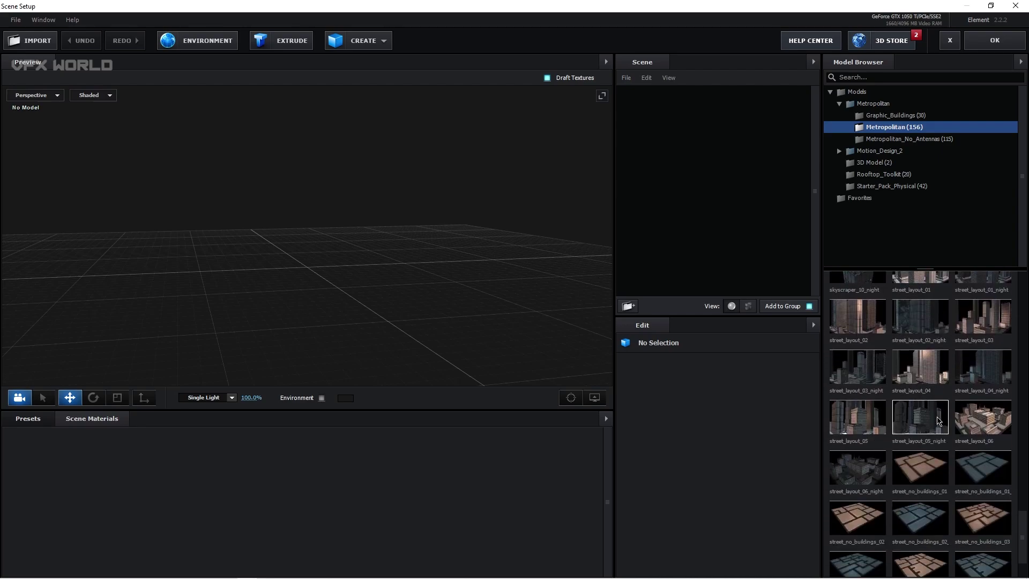
double_click(853, 425)
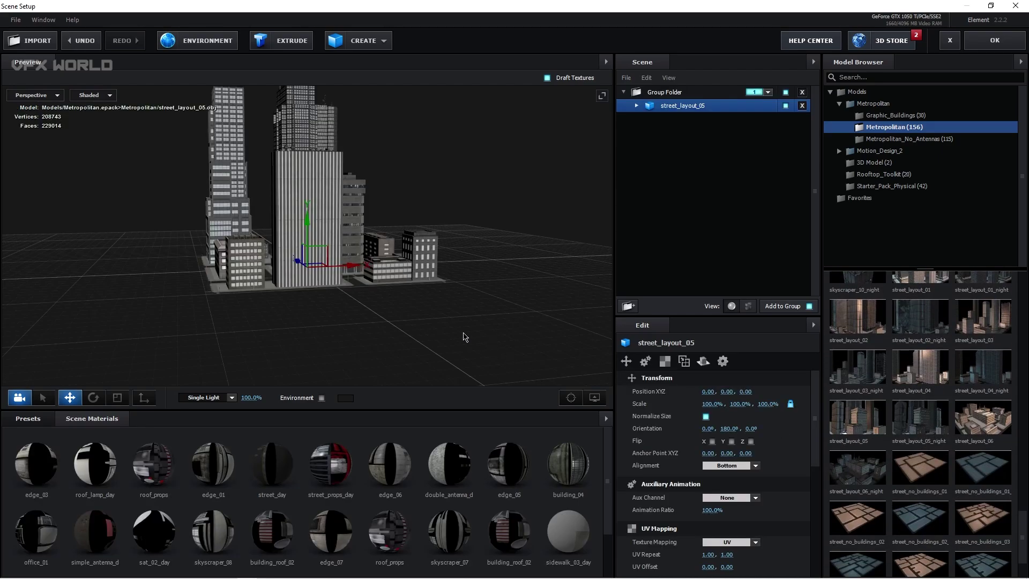
drag(351, 262, 262, 265)
- Add street_layout_04 to its right, rotate it 90° on Y, and apply the scene
double_click(920, 367)
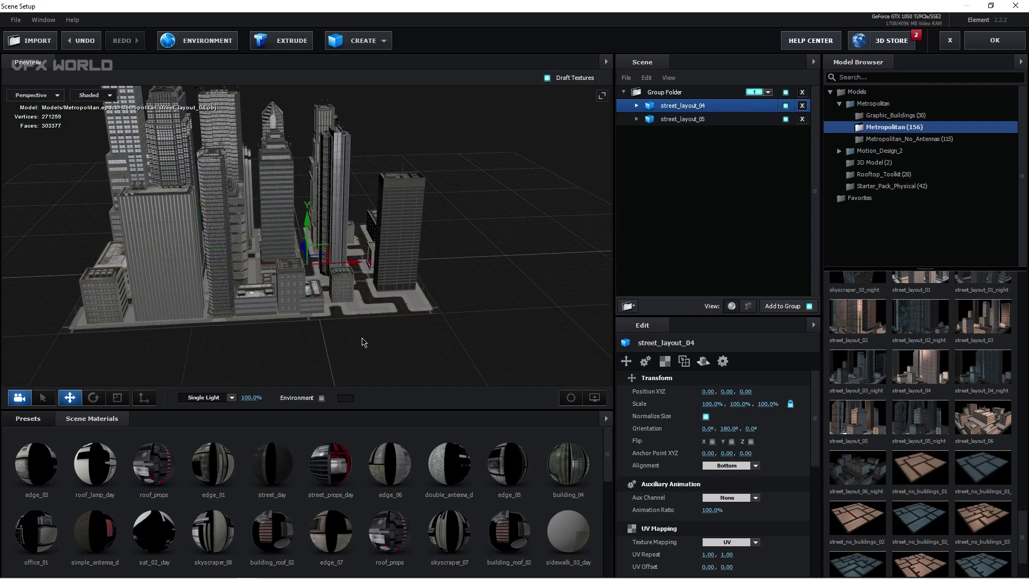
drag(345, 266, 482, 182)
click(95, 398)
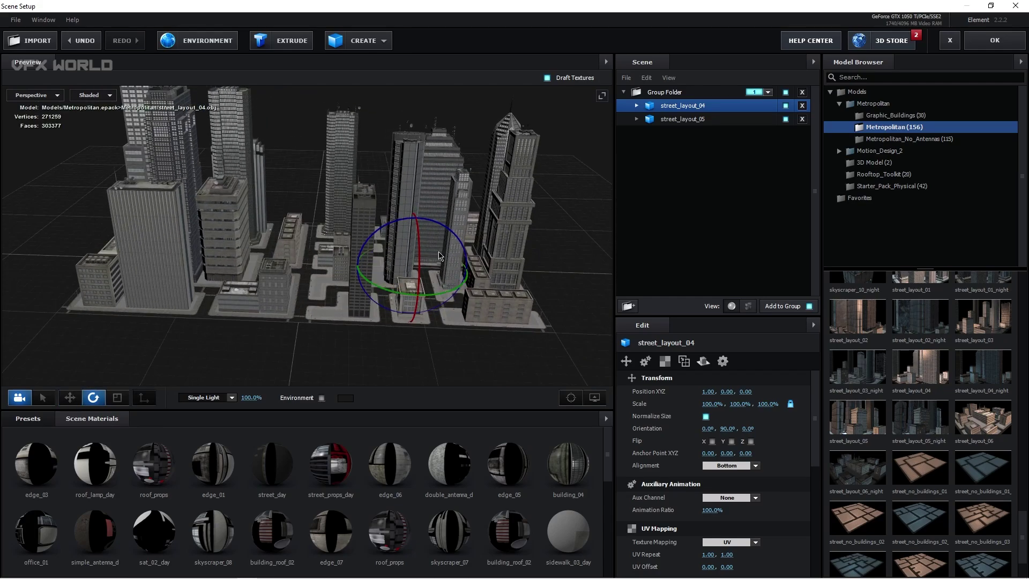
click(994, 41)
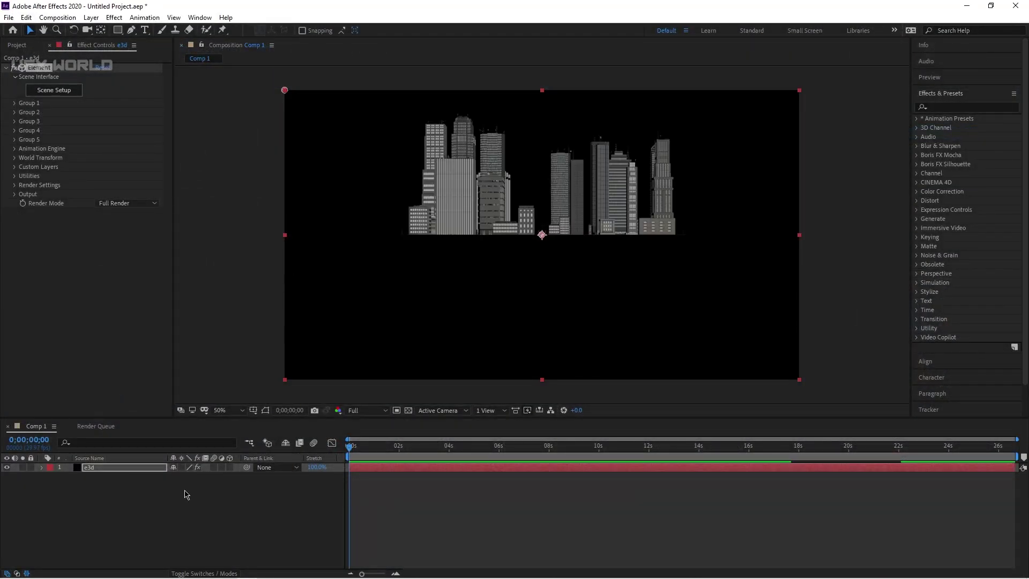
- Add Camera 1 using the 200mm camera preset
right_click(167, 510)
mouse_move(277, 390)
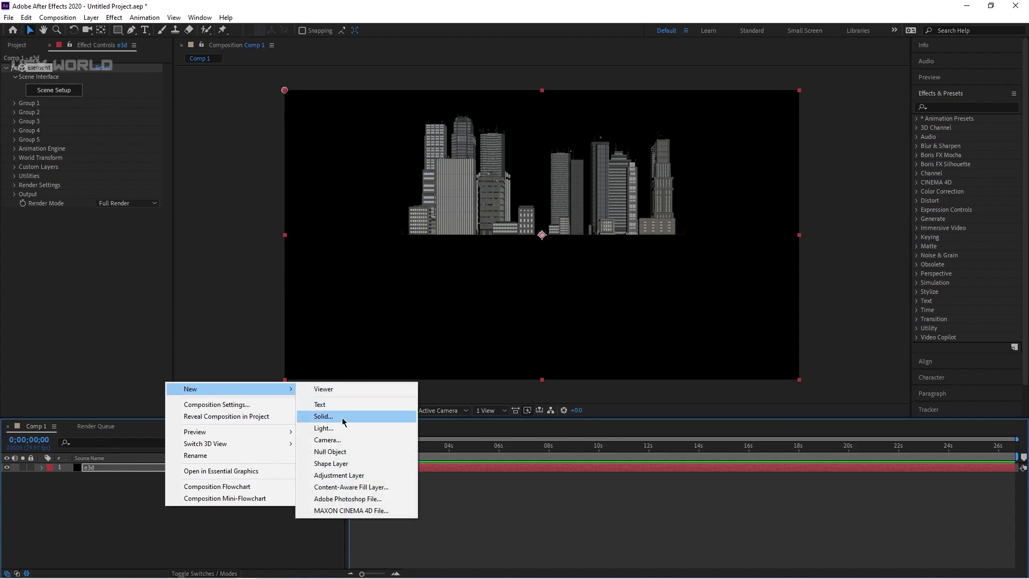
click(339, 439)
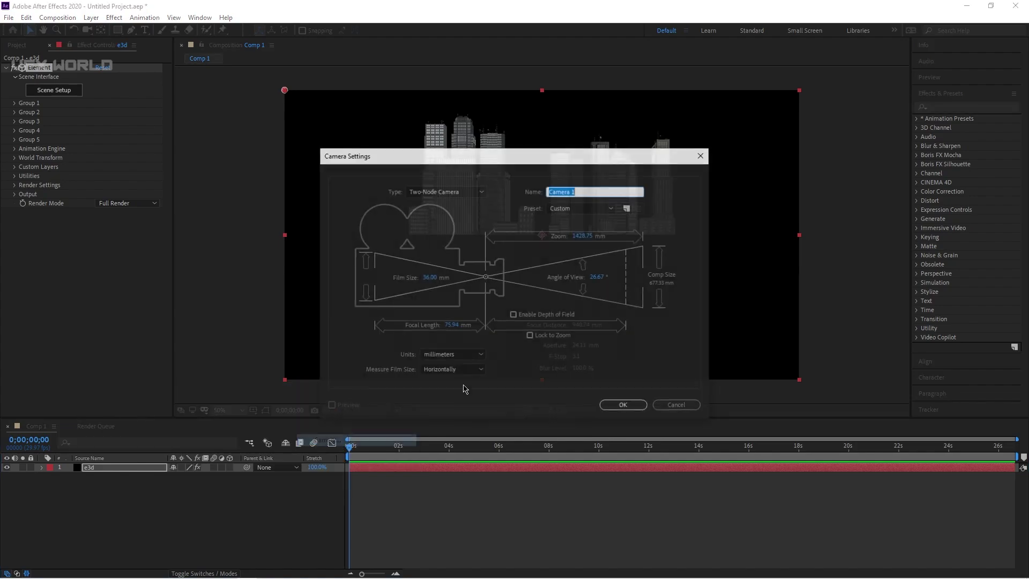
click(583, 208)
click(593, 331)
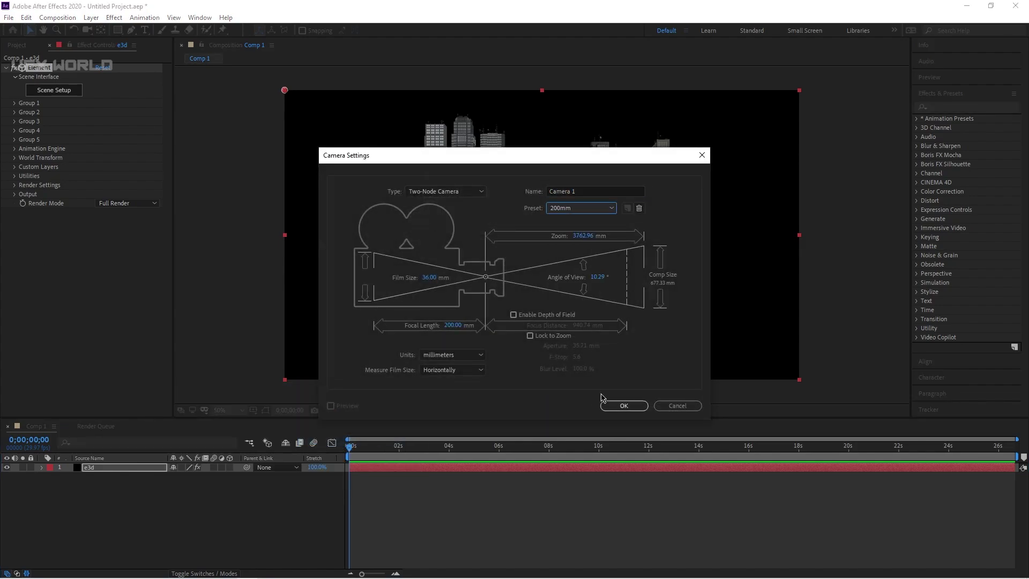
click(616, 405)
- Orbit the camera to an angled overhead city view, then select e3d
click(87, 30)
drag(518, 190, 579, 230)
click(106, 478)
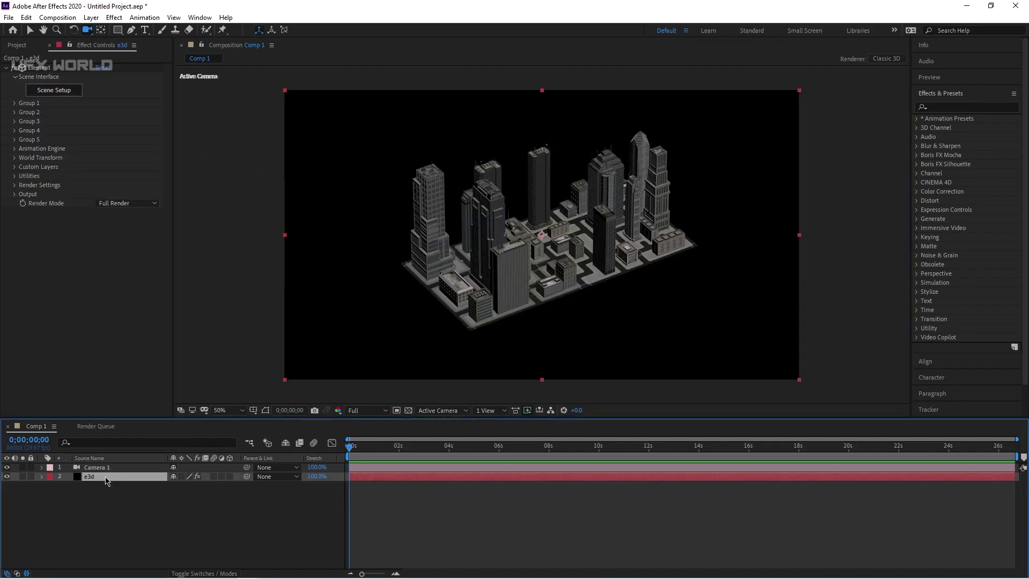
- Set Group 1's replicator to a 3D Grid with Grid Z 4, X Scale 11.70, Z Scale 7.80
click(16, 103)
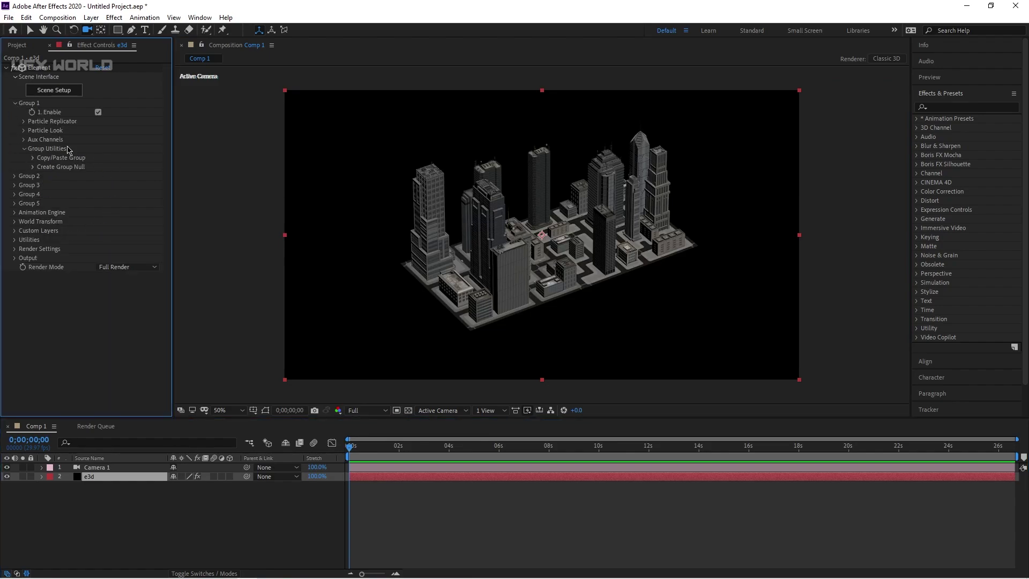
click(25, 122)
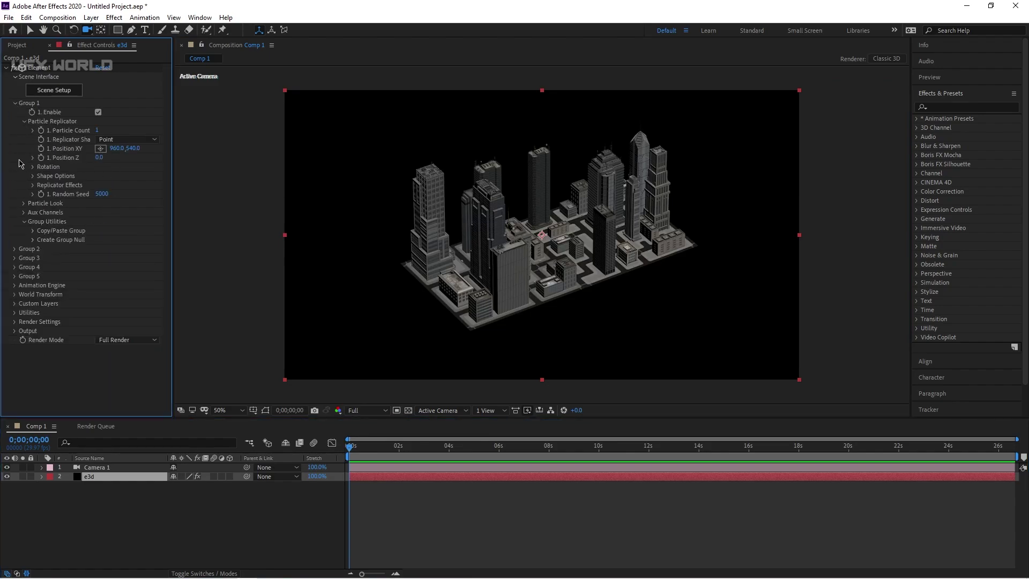
click(124, 139)
click(129, 162)
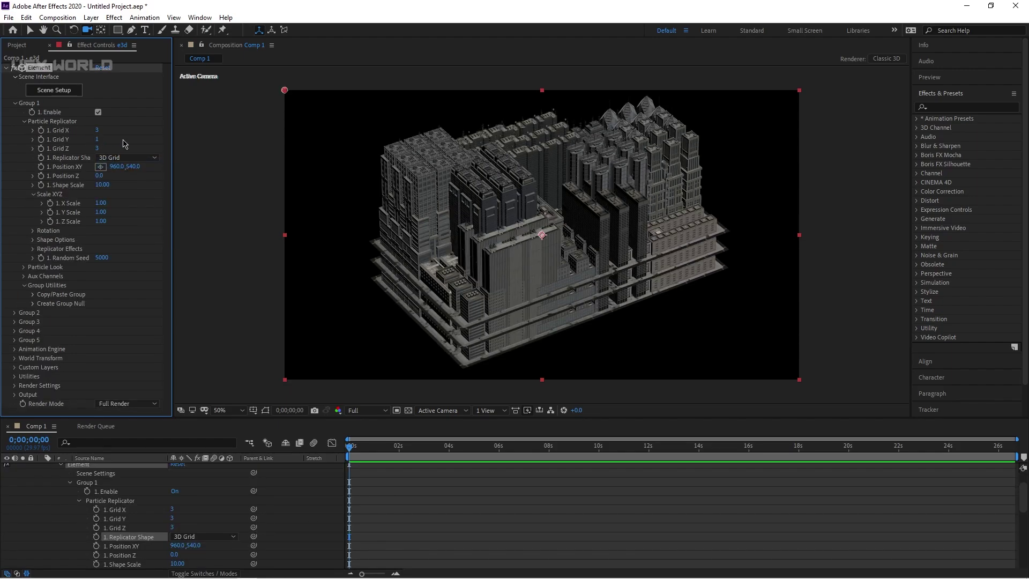
drag(103, 208, 128, 224)
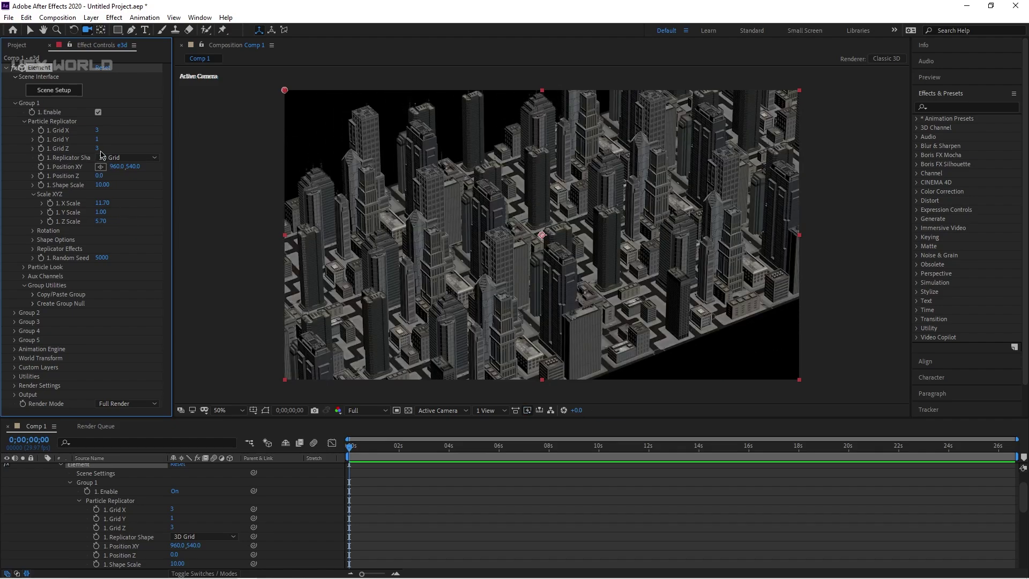
key(Return)
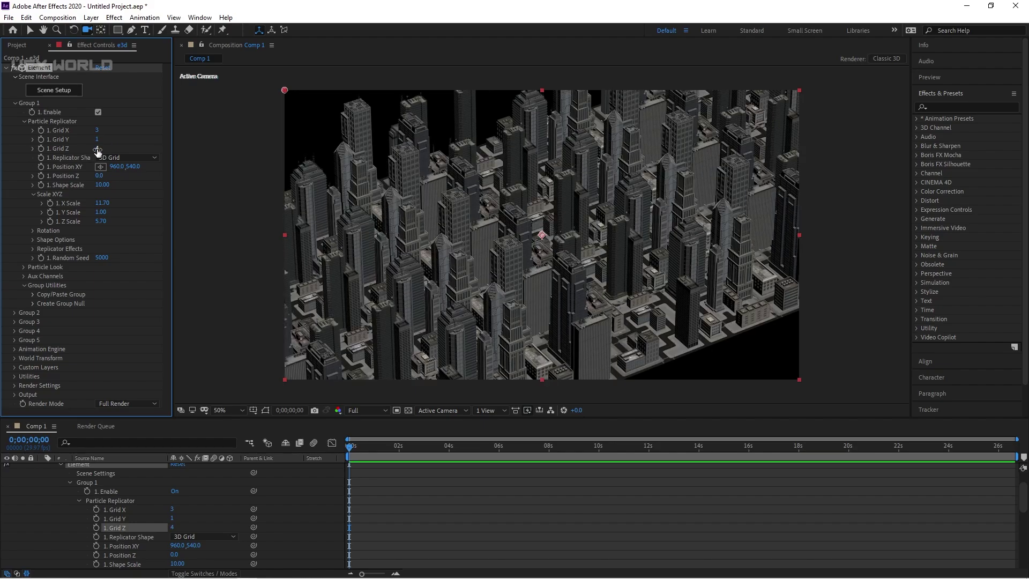
drag(98, 221, 110, 222)
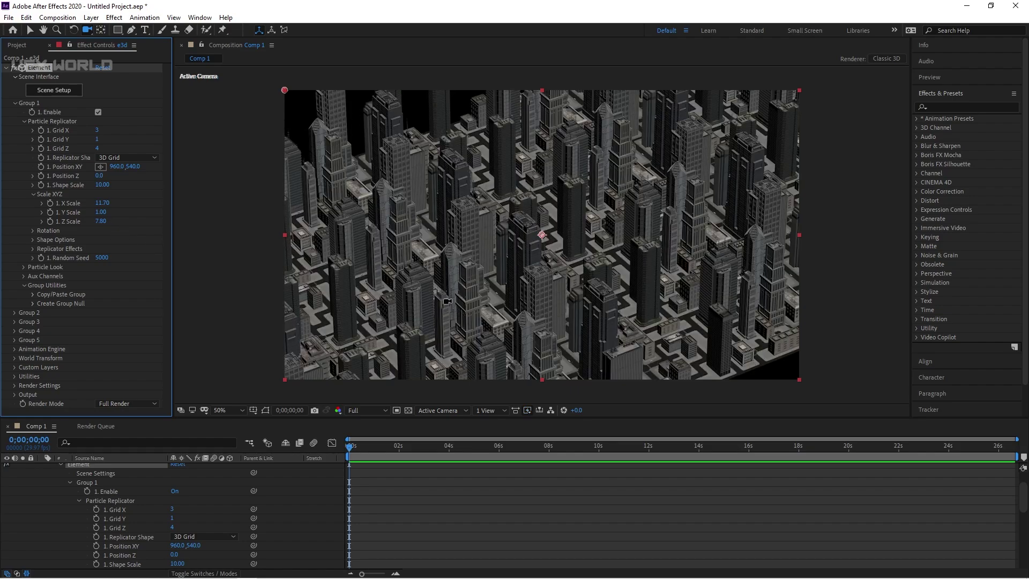
- Dolly, orbit and pan the camera into a close-up of the city grid
right_drag(495, 349, 543, 310)
drag(543, 310, 572, 278)
mouse_move(572, 278)
middle_down()
mouse_move(523, 230)
mouse_move(547, 284)
mouse_move(586, 293)
middle_up()
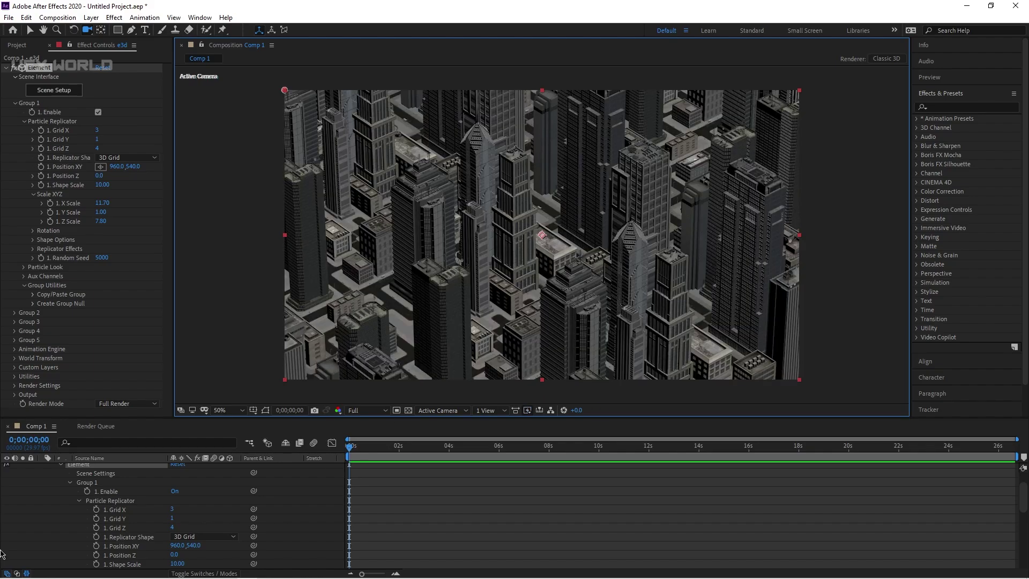
scroll(32, 491, up, 2)
- Set starting keyframes for Camera 1's Position and Point of Interest
click(99, 469)
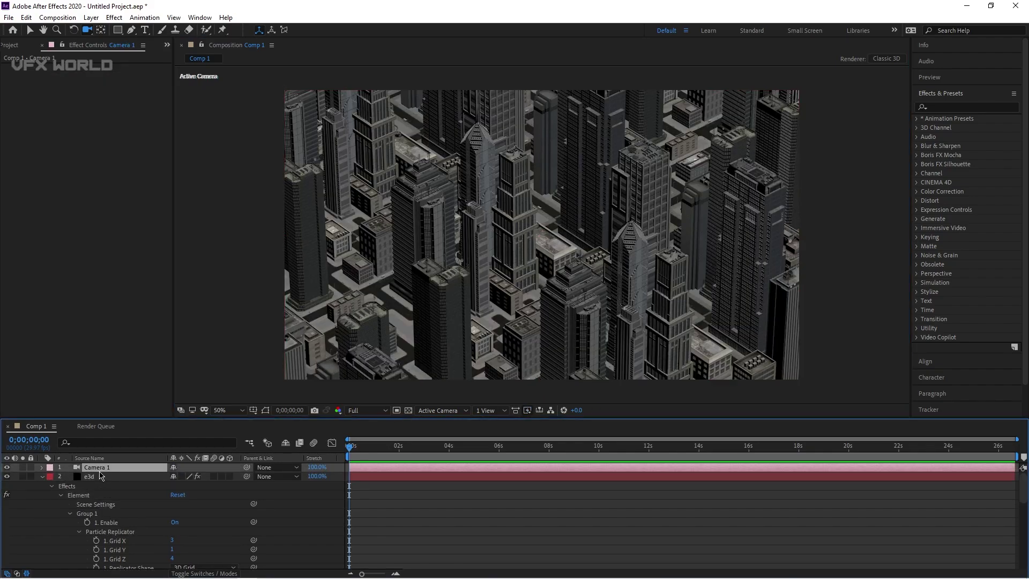
key(p)
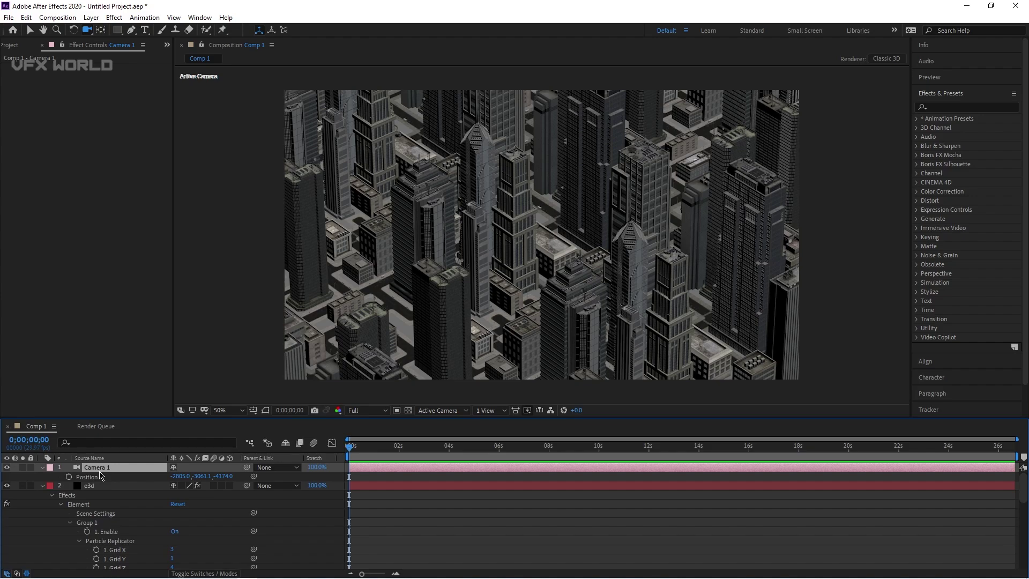
key(shift+a)
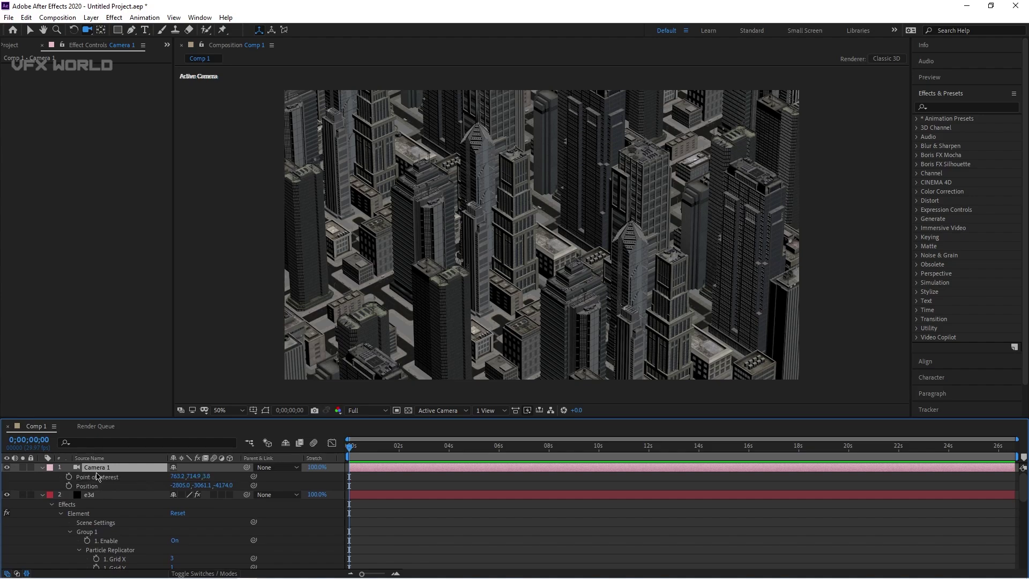
click(68, 476)
click(68, 485)
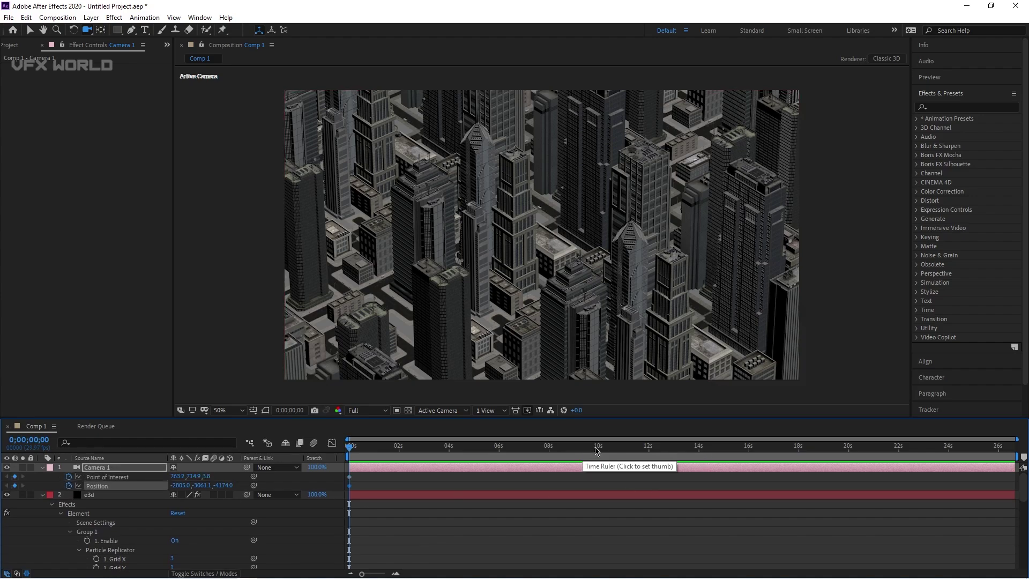
- At 10 seconds, trim the comp to the work area and move the camera for the end keyframe
click(597, 448)
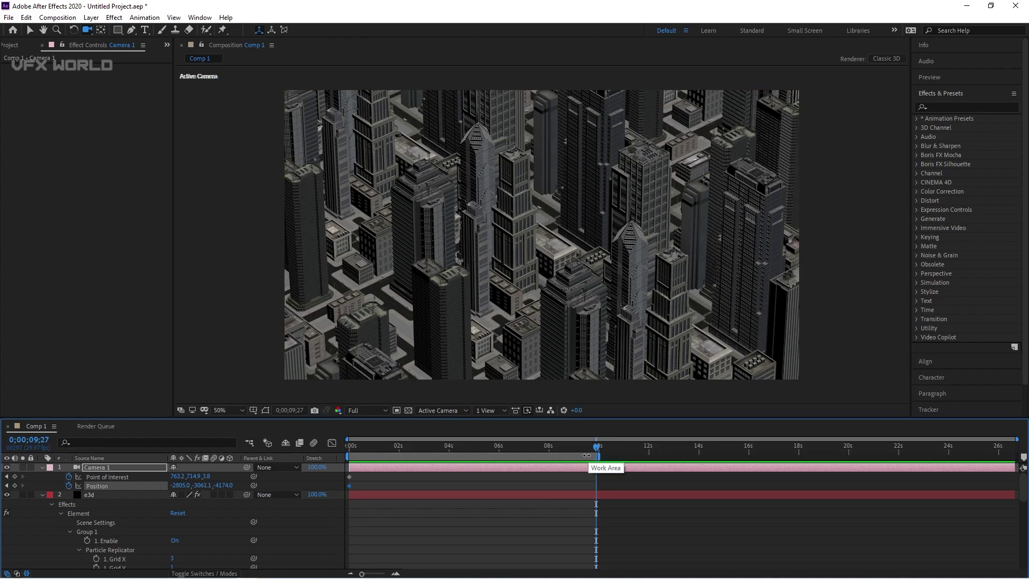
right_click(587, 456)
click(608, 486)
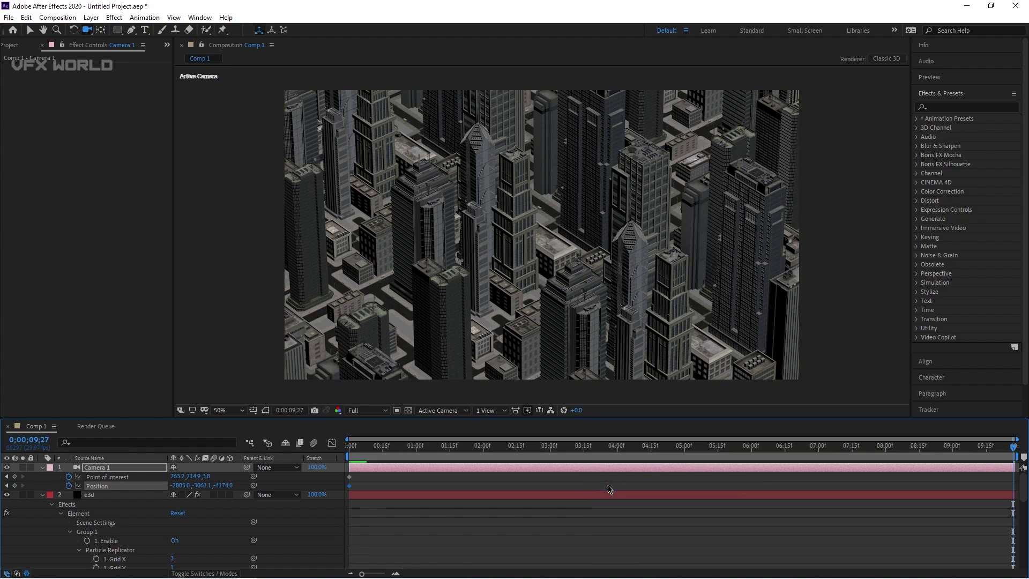
click(524, 293)
drag(524, 293, 594, 281)
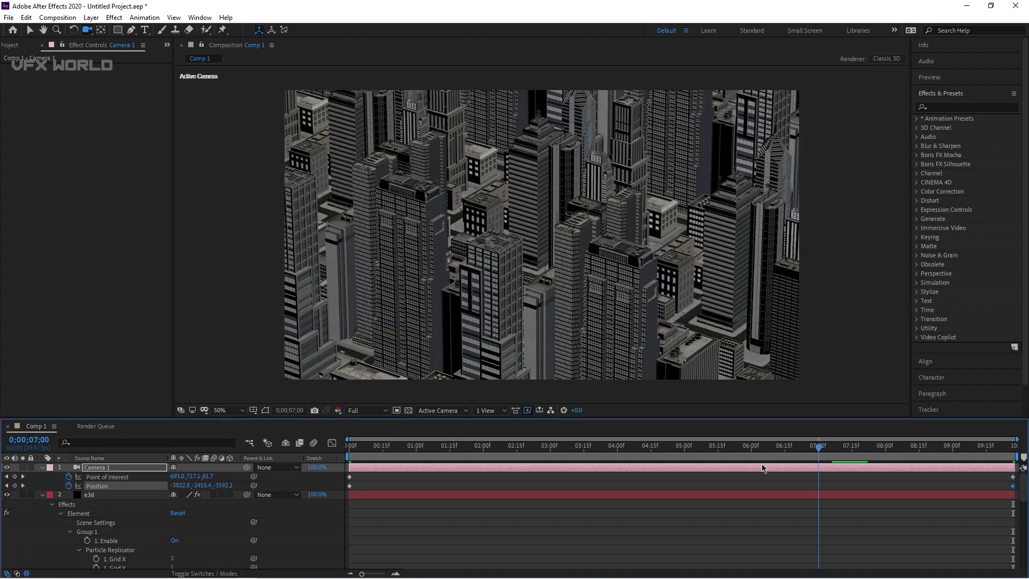
- Preview the camera fly-over twice from the first frame, then collapse the layer properties
drag(587, 446, 309, 499)
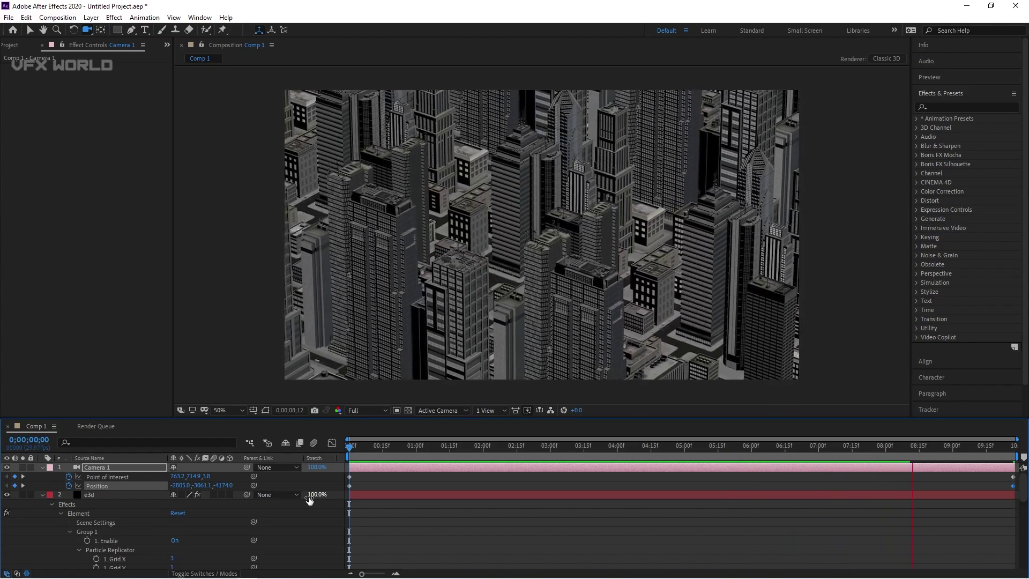
key(space)
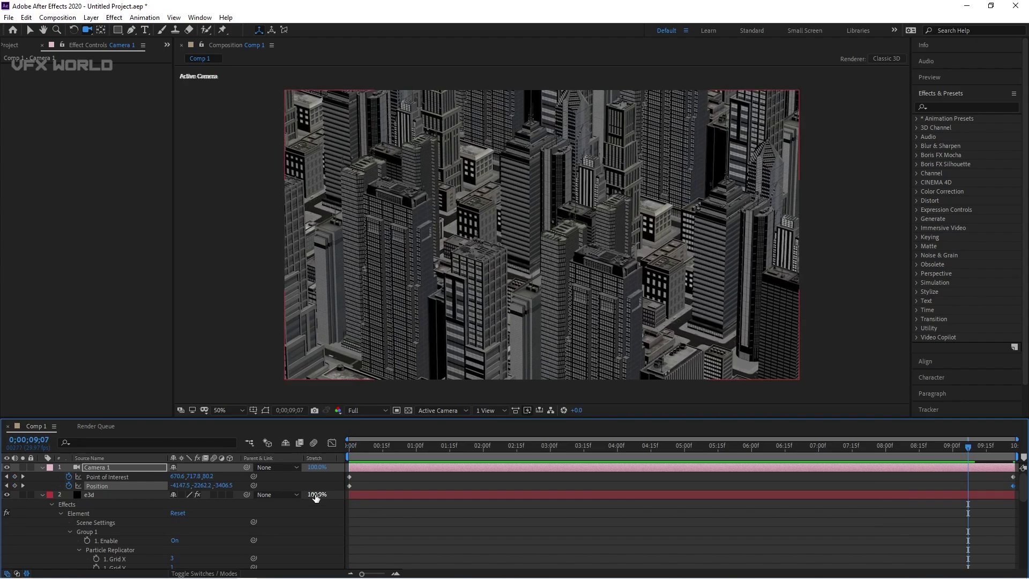
key(Home)
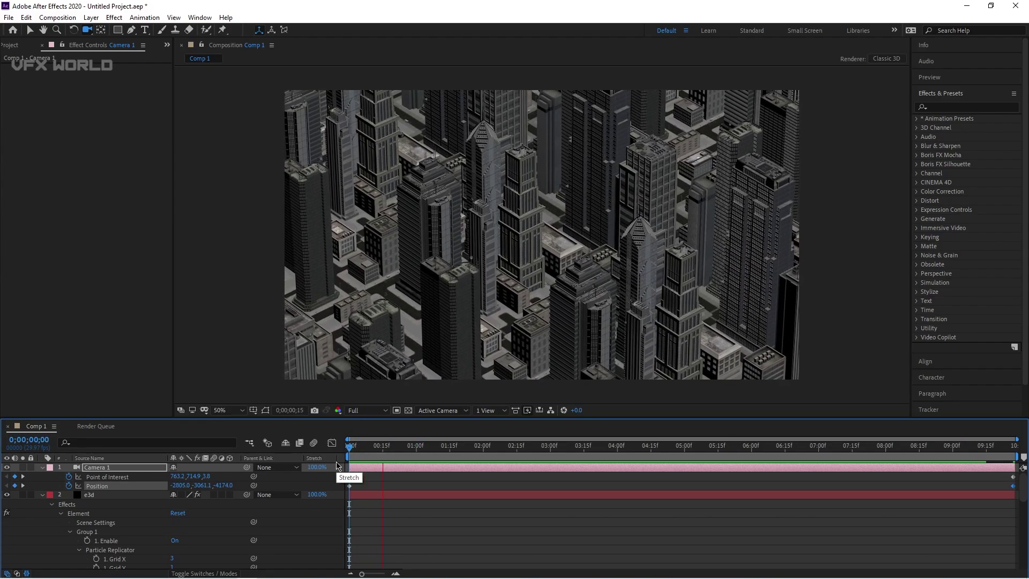
key(space)
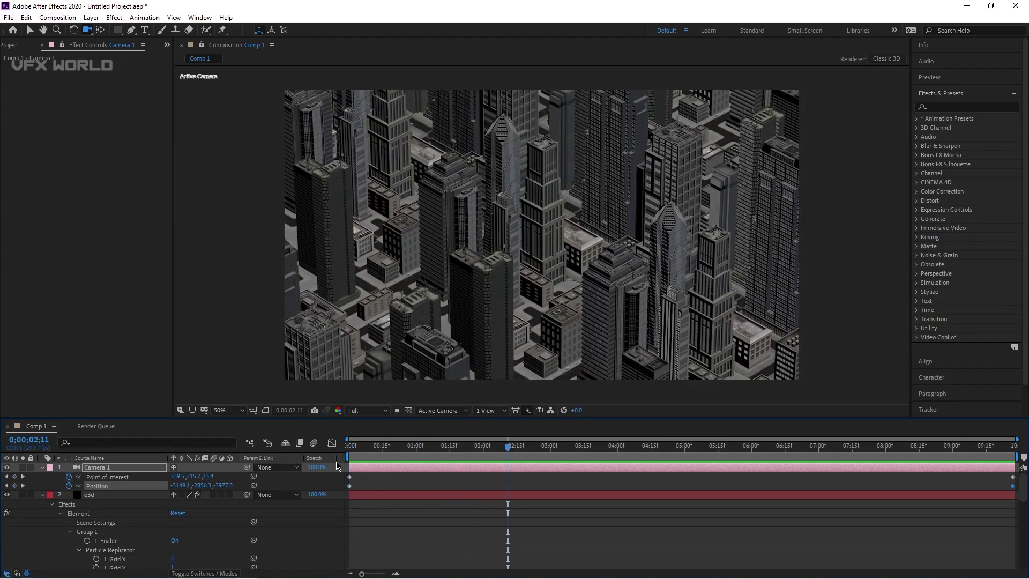
key(Home)
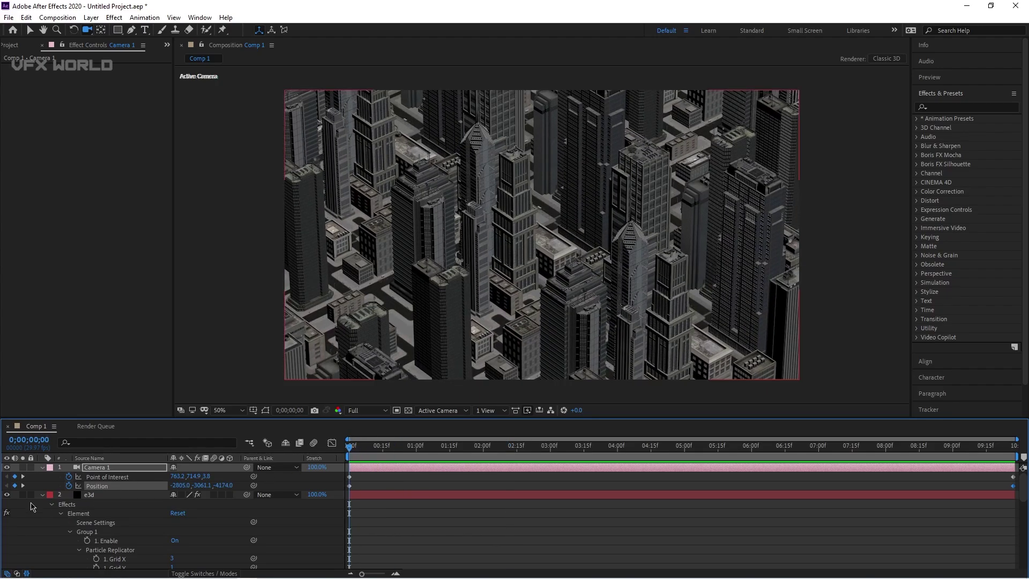
click(42, 467)
click(111, 478)
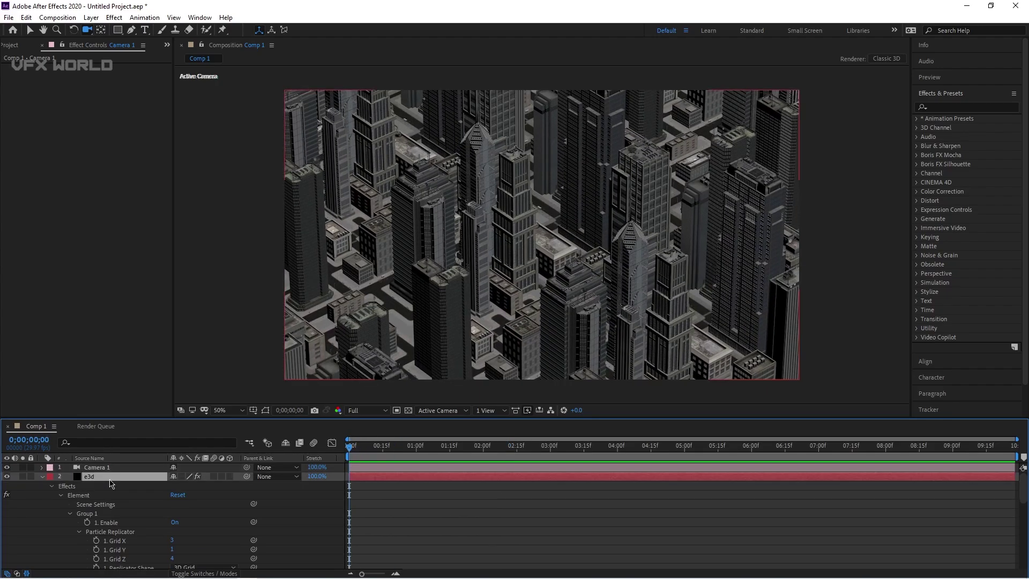
click(42, 476)
- Raise Render Settings > Physical Environment Lighting Influence from 25% to 100%
click(15, 103)
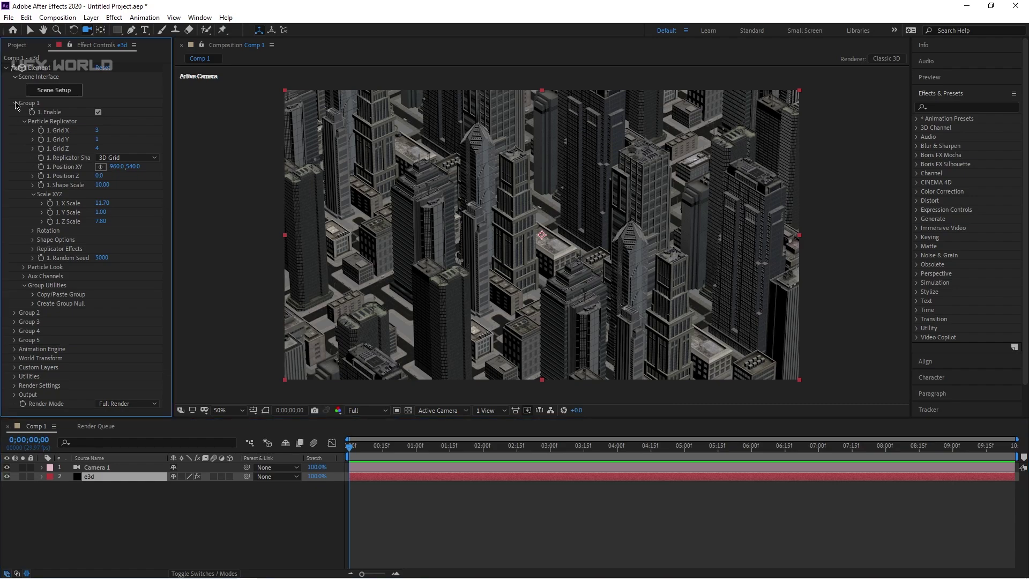
click(17, 186)
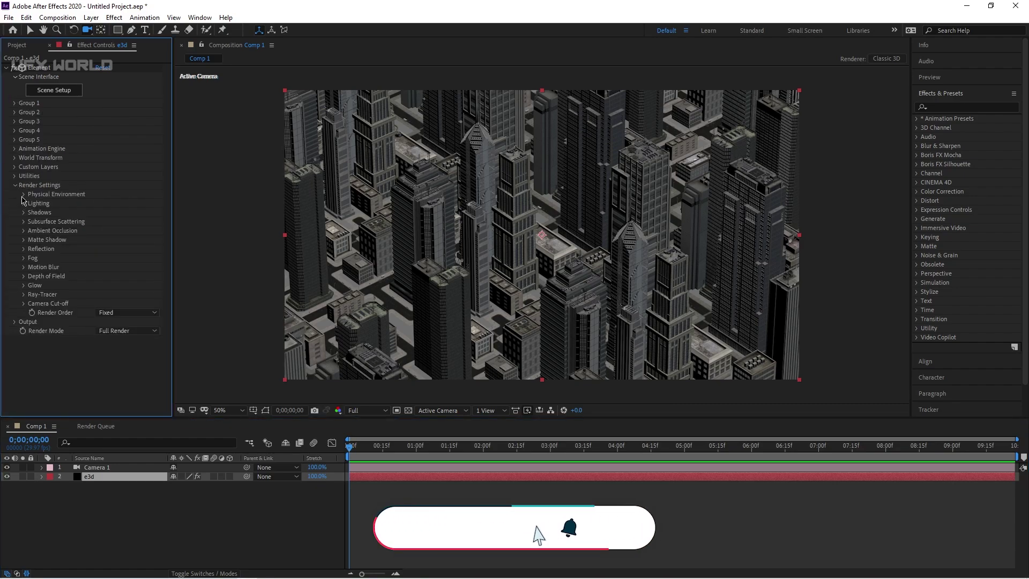
click(23, 195)
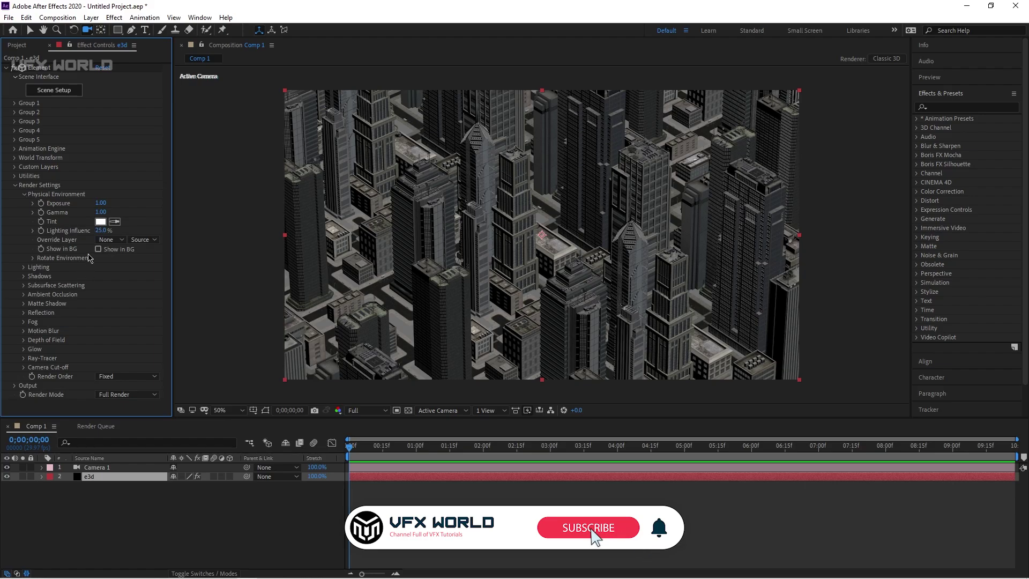
drag(103, 231, 261, 237)
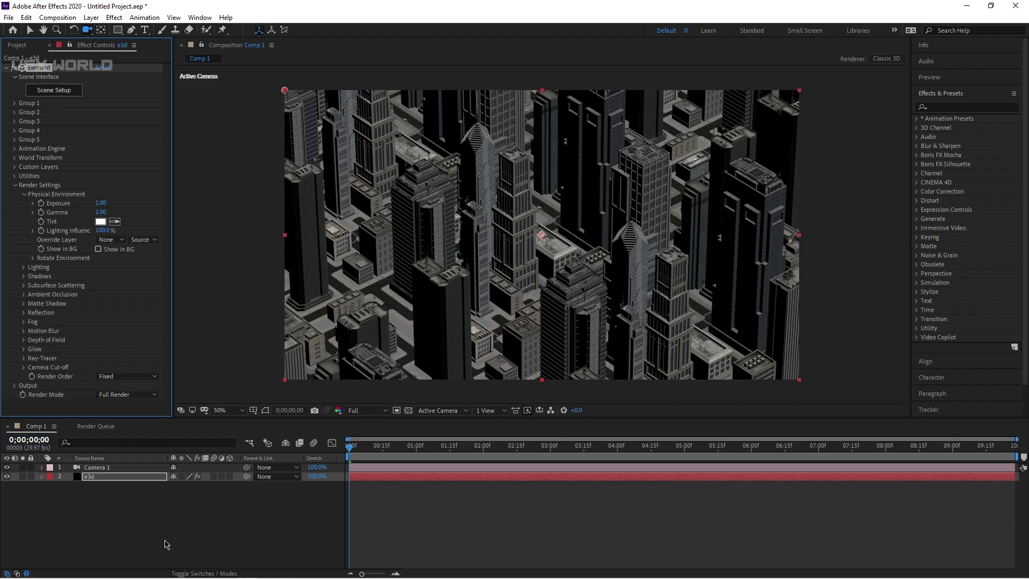
- Split the viewer into 2 horizontal views (Top and Active Camera) and select Camera 1
click(499, 412)
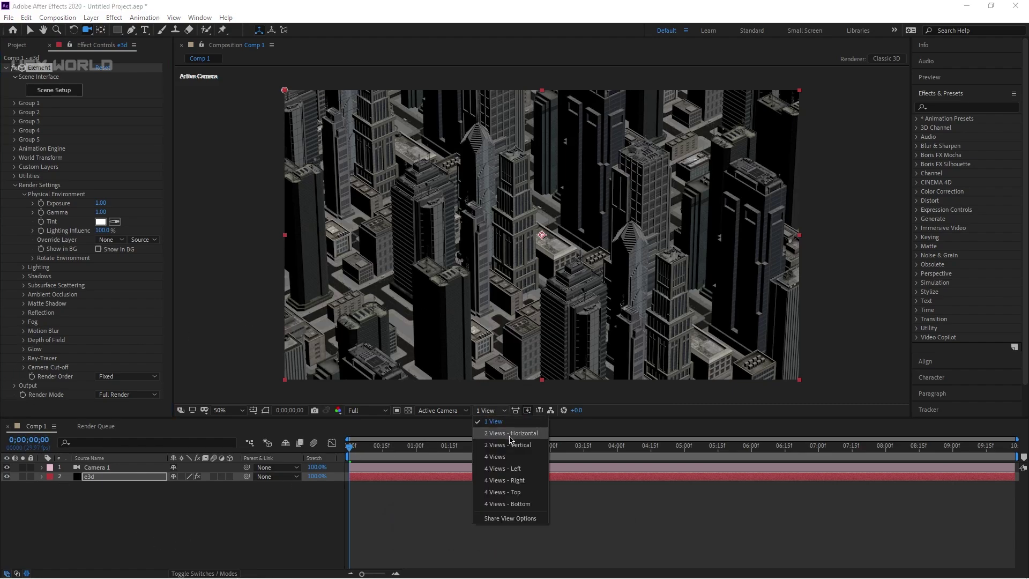
click(509, 435)
click(30, 29)
click(97, 468)
scroll(349, 261, down, 5)
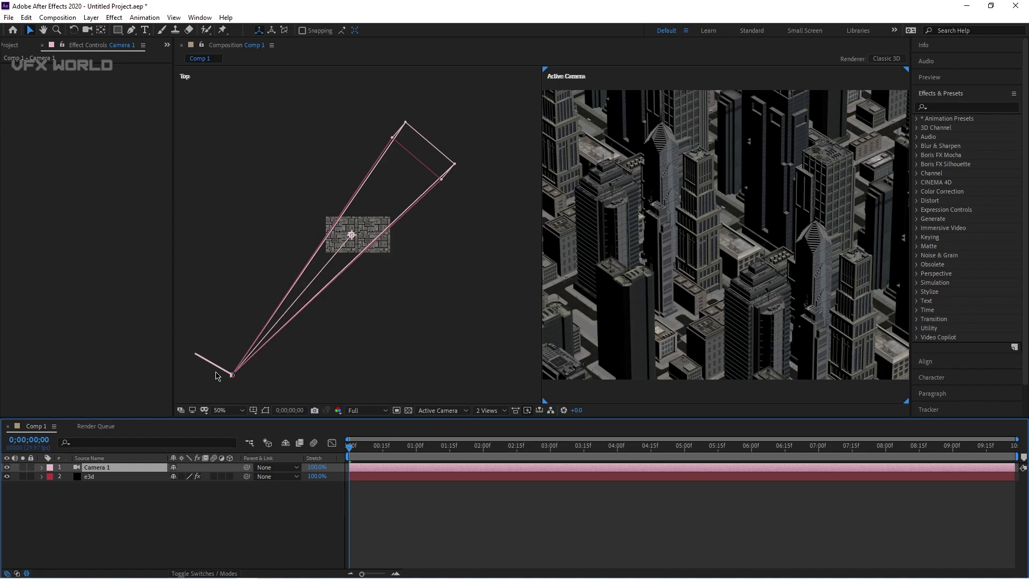
- Add a warm, shadow-casting Parallel light at 750% intensity
right_click(180, 530)
mouse_move(276, 412)
click(396, 454)
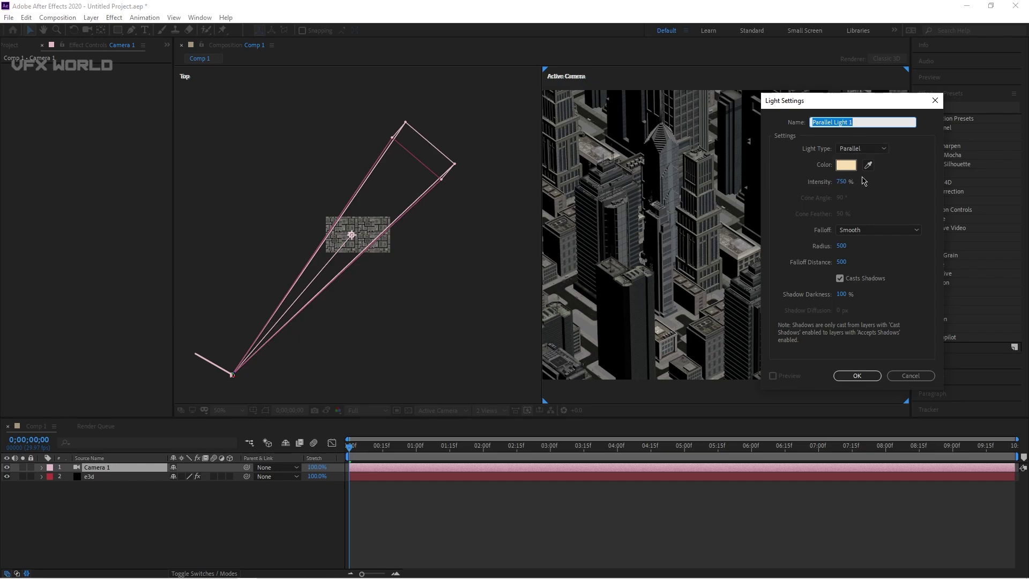
click(856, 376)
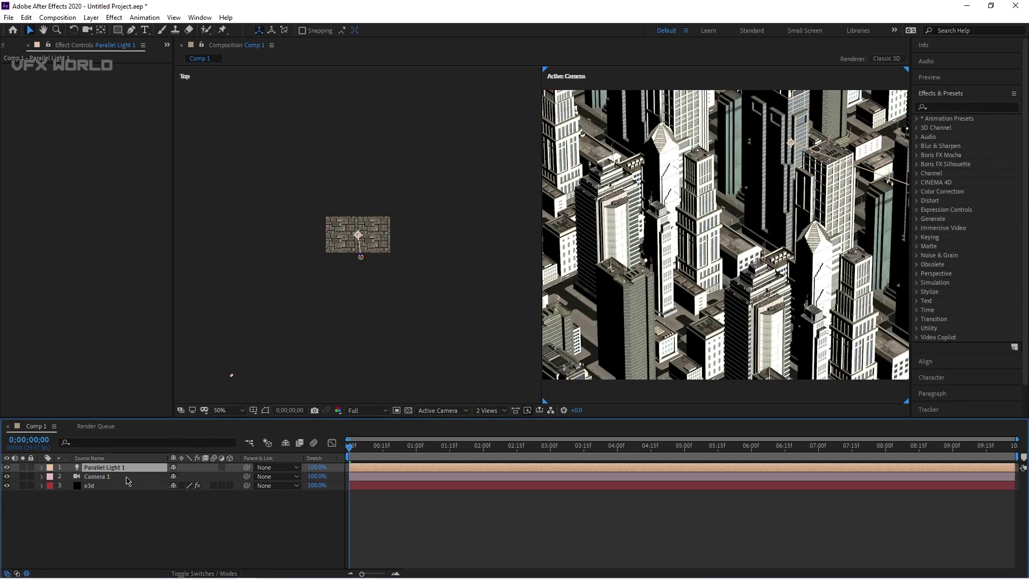
- Move Parallel Light 1 to position 1600, 330, 723.3
scroll(361, 283, up, 3)
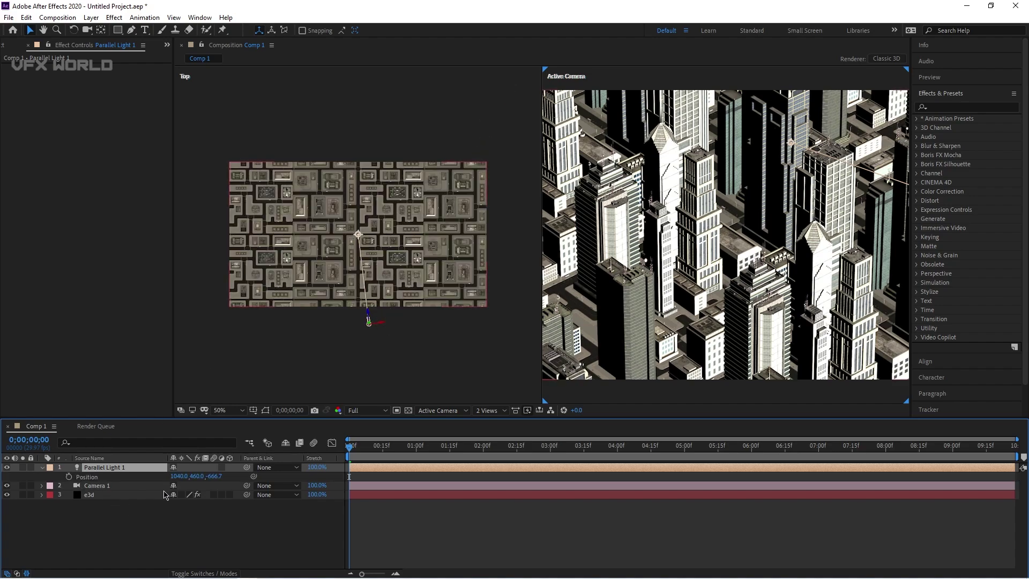
drag(177, 475, 260, 452)
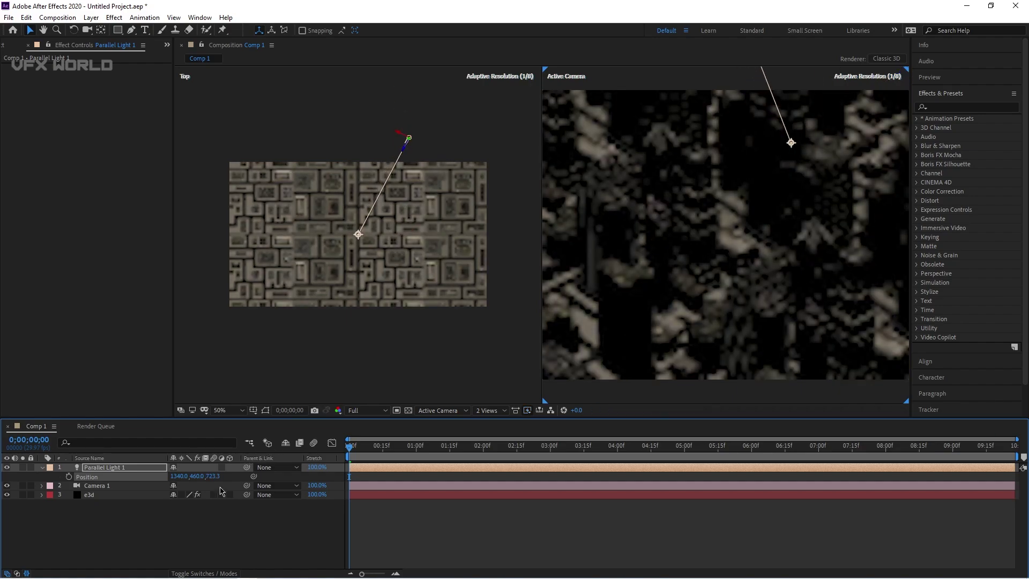
drag(177, 476, 166, 531)
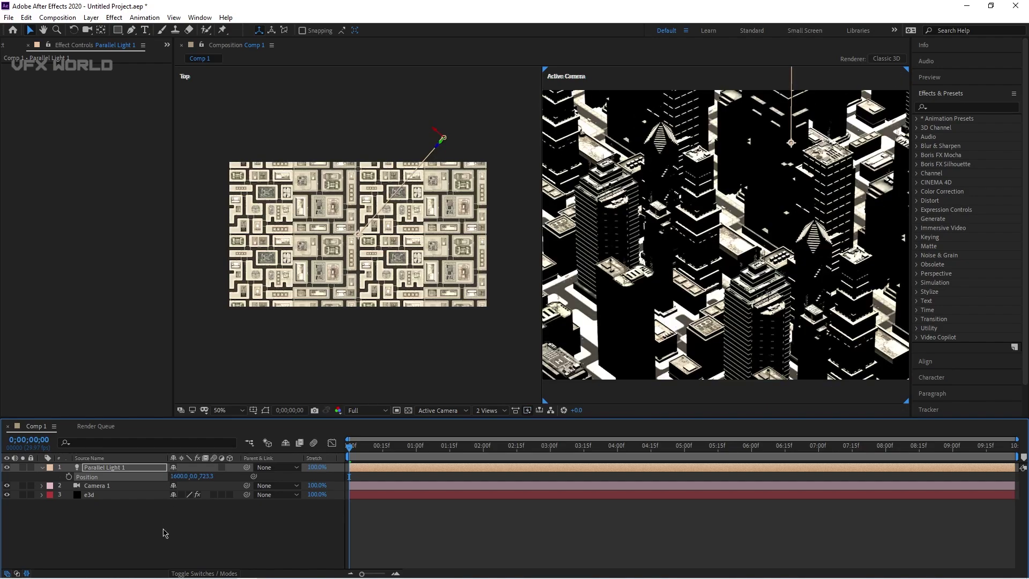
click(166, 531)
drag(202, 478, 195, 533)
click(195, 533)
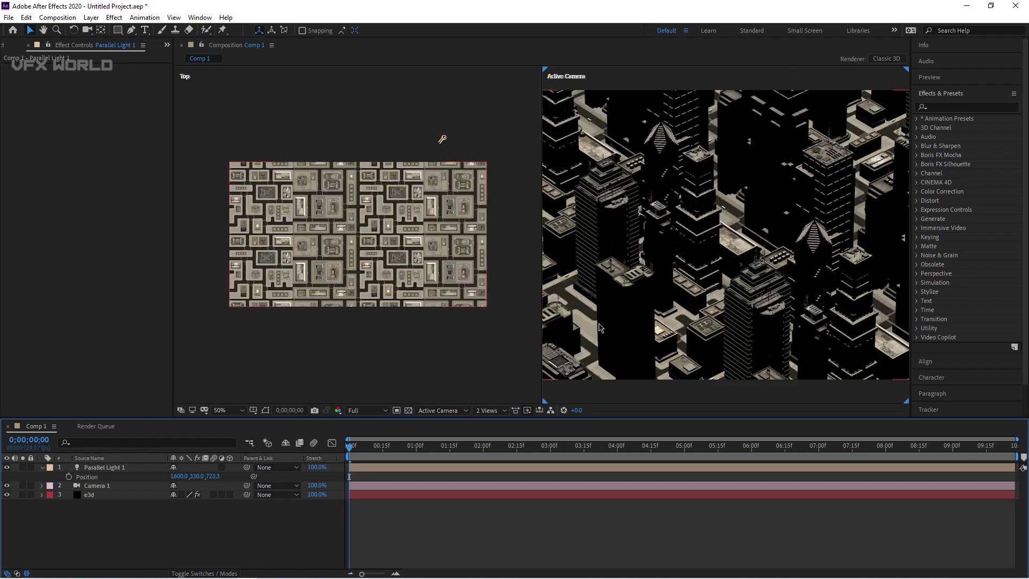
click(489, 410)
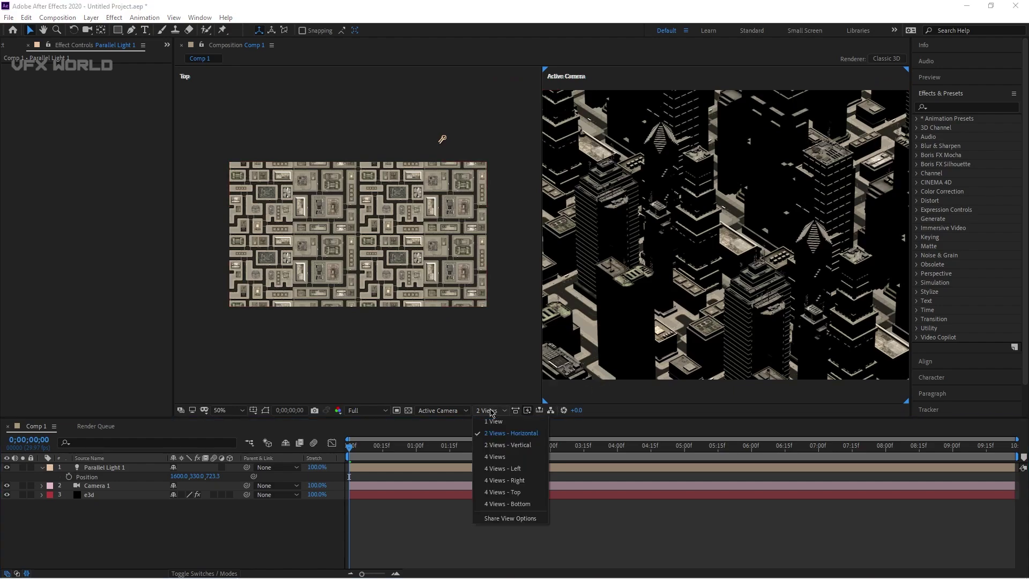
- Return to a single camera view and create a new light layer
click(489, 423)
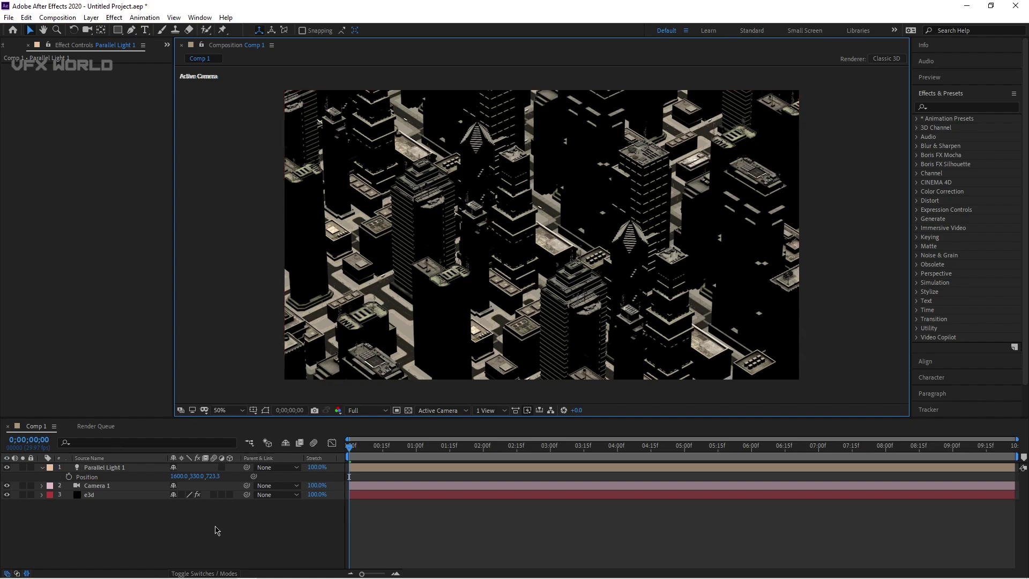
right_click(217, 531)
mouse_move(268, 408)
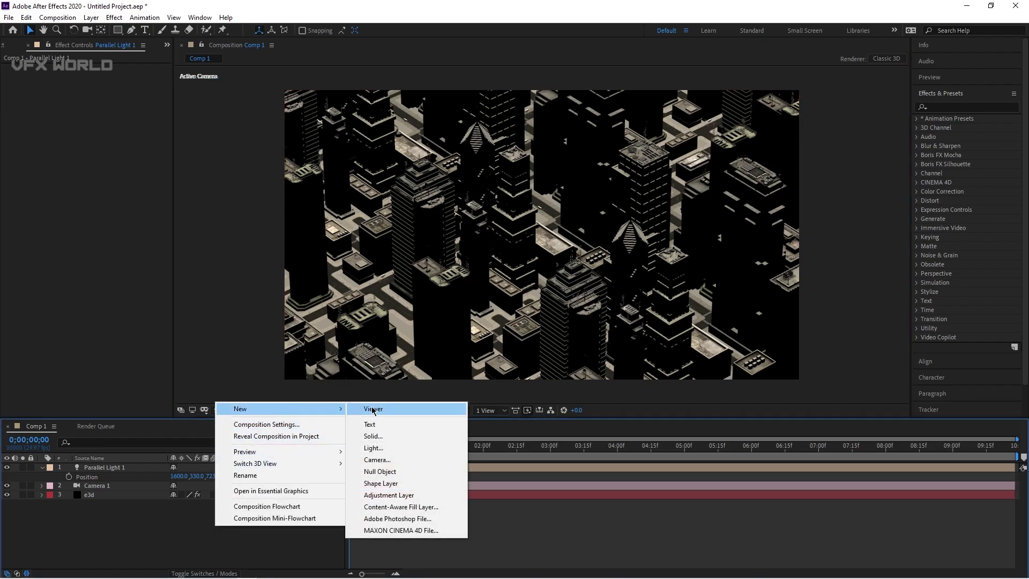
click(390, 448)
- Make the new light Ambient with a light blue colour and adjusted intensity
click(860, 148)
click(858, 195)
click(845, 164)
click(844, 233)
drag(844, 234, 834, 235)
click(743, 180)
click(910, 176)
click(842, 184)
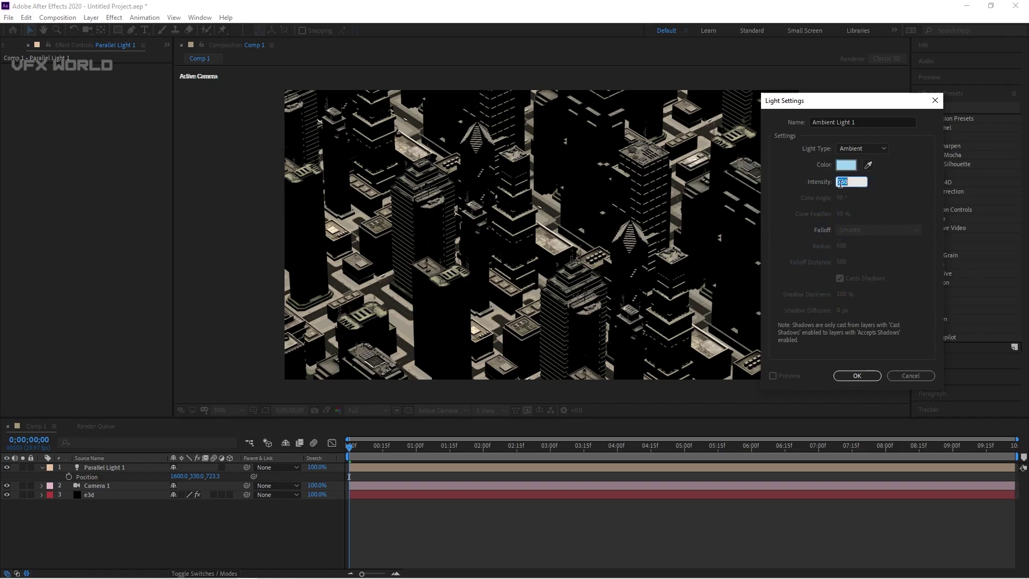
key(Return)
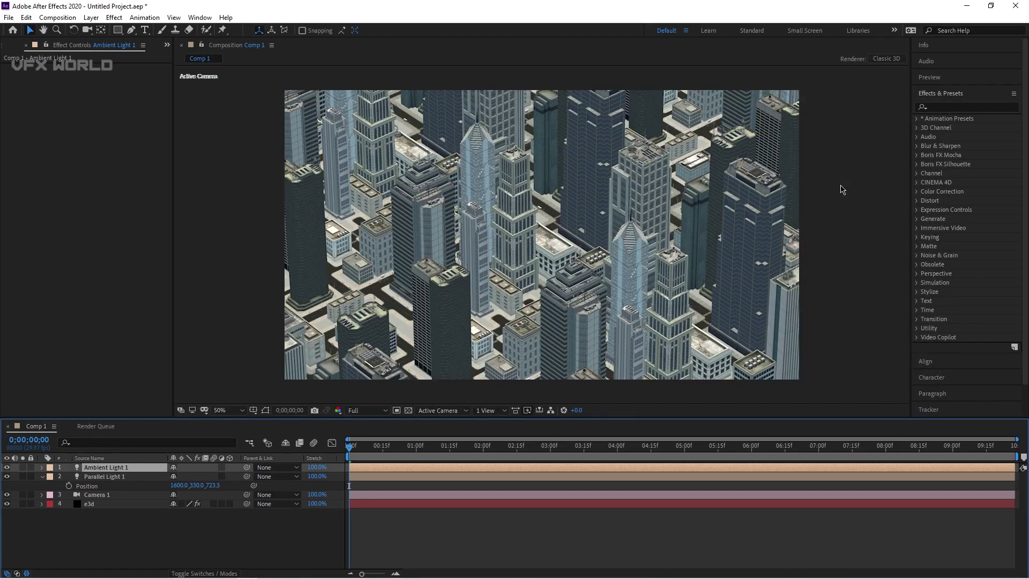
- Toggle Ambient Light 1 off and on to compare, then fit the comp to the viewer
scroll(526, 305, up, 2)
scroll(526, 304, down, 2)
click(7, 467)
click(7, 467)
click(7, 467)
click(7, 467)
click(228, 410)
click(234, 235)
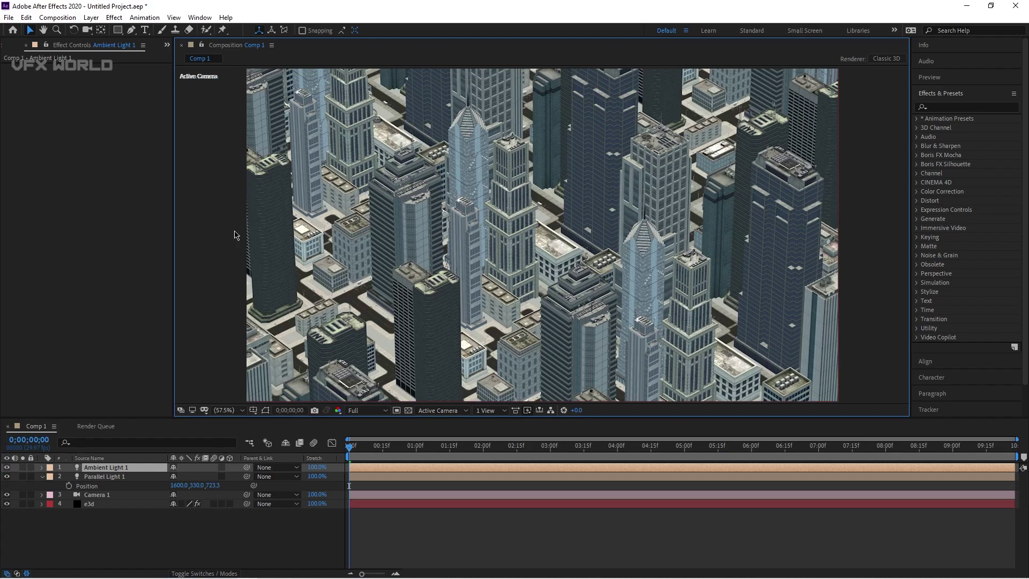
- Lower Parallel Light 1's Y position to 307
double_click(104, 476)
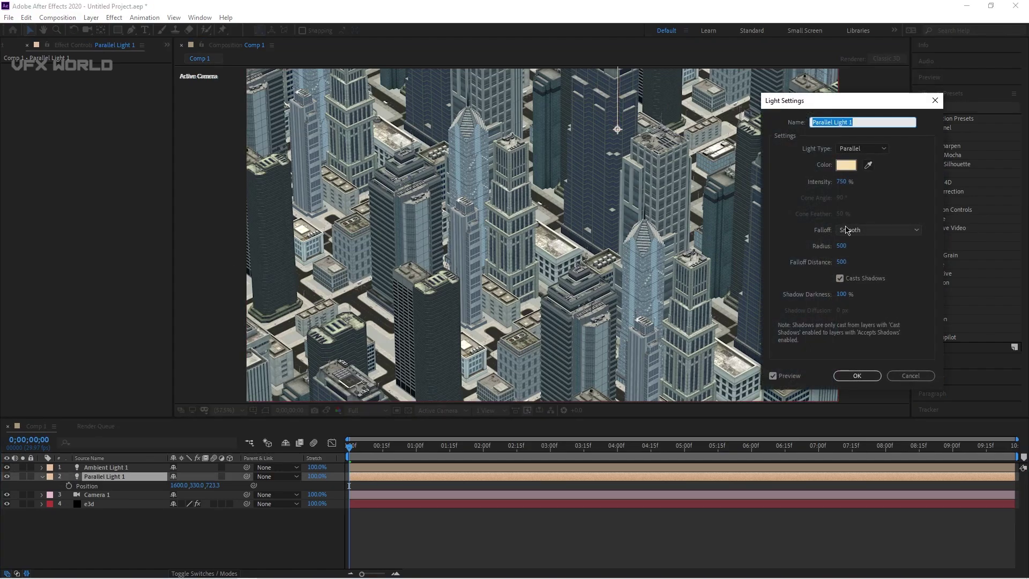
click(910, 376)
drag(201, 489, 172, 532)
click(172, 533)
- Deepen Ambient Light 1's colour to a slightly stronger pale blue
double_click(106, 467)
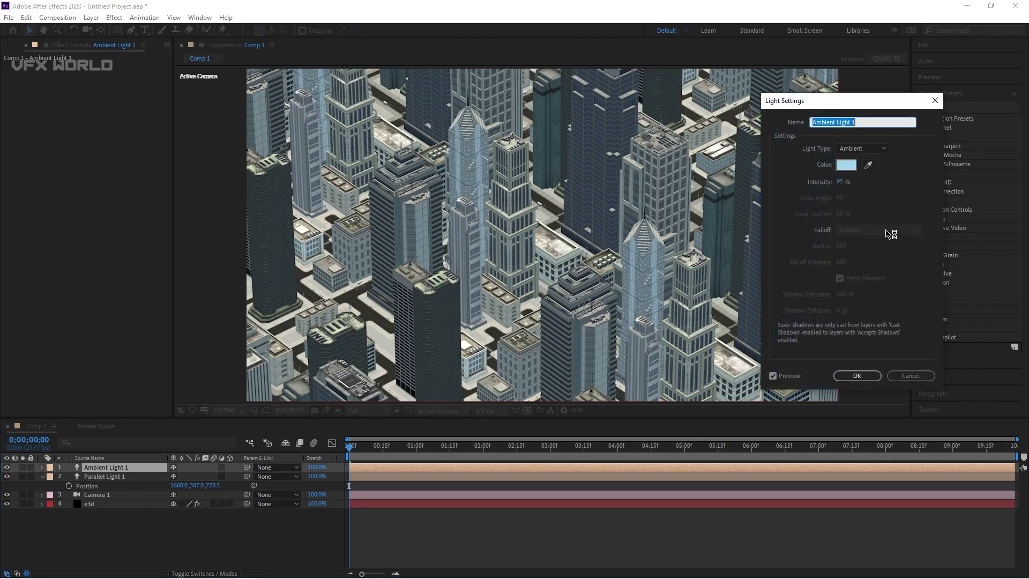
click(847, 165)
drag(742, 182, 743, 191)
click(950, 175)
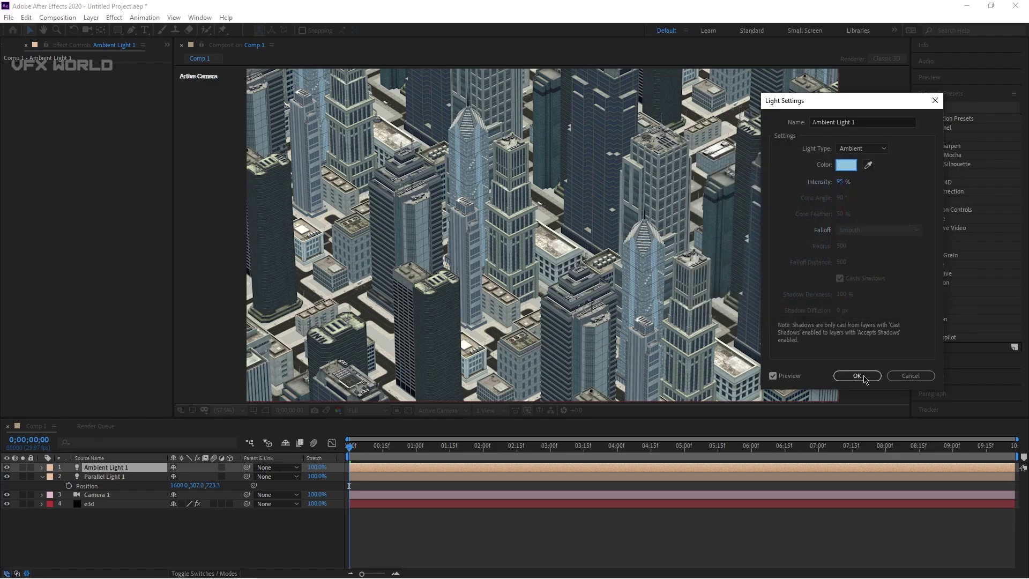
click(857, 375)
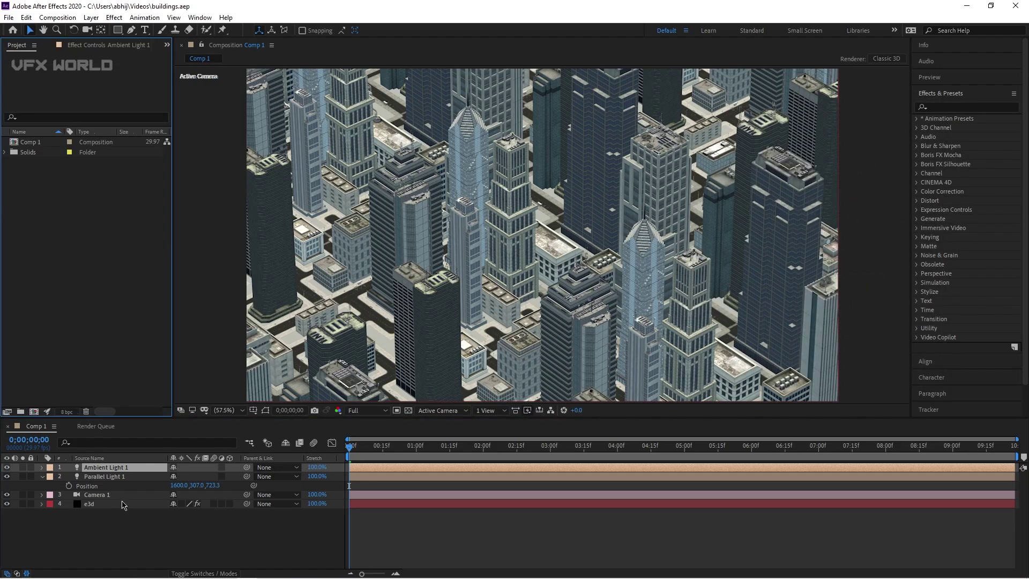
- Enable Shadows on the e3d layer's Element effect and set Shadow Mode to Ray-Traced
click(123, 504)
click(94, 45)
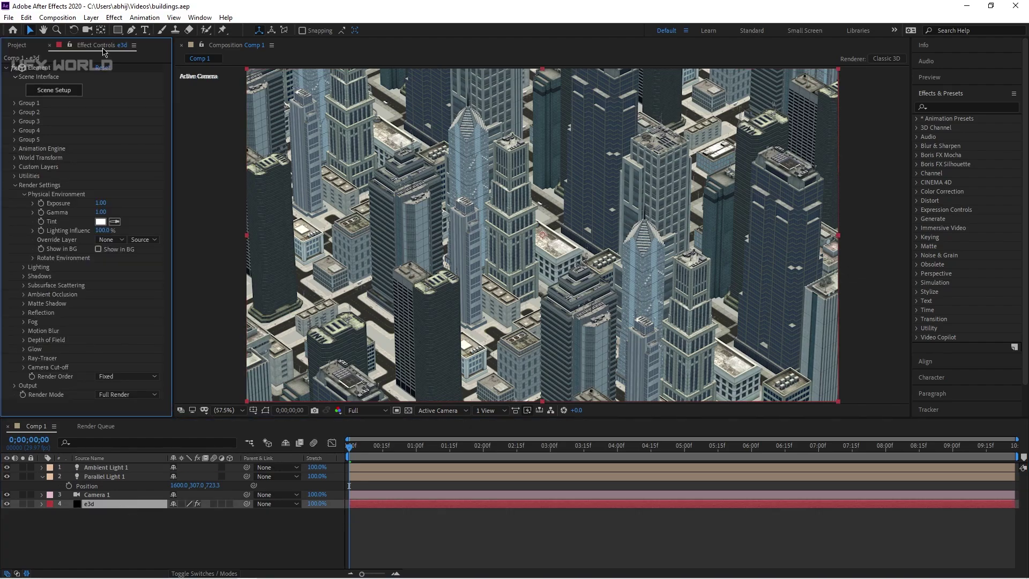
click(24, 194)
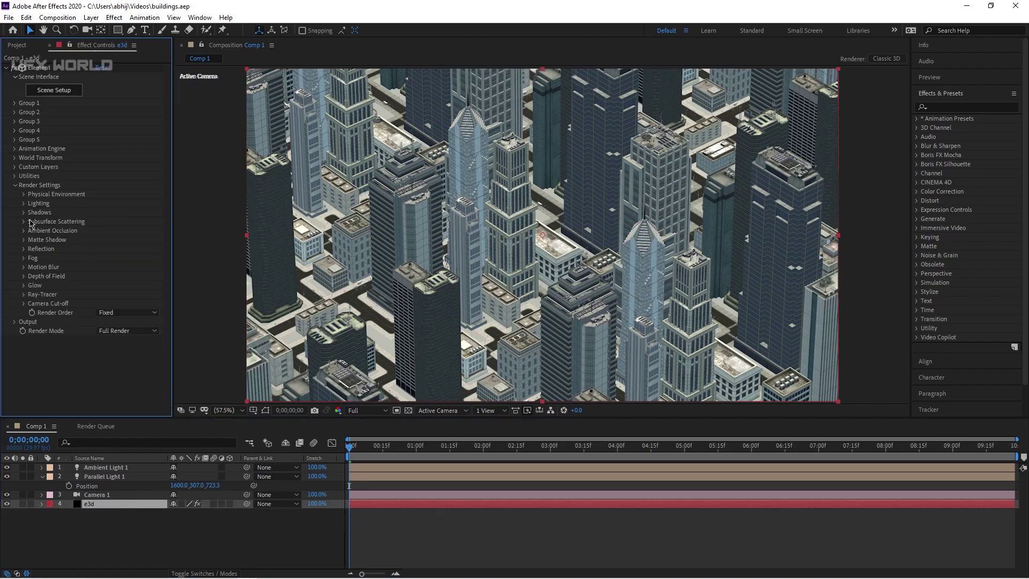
click(24, 213)
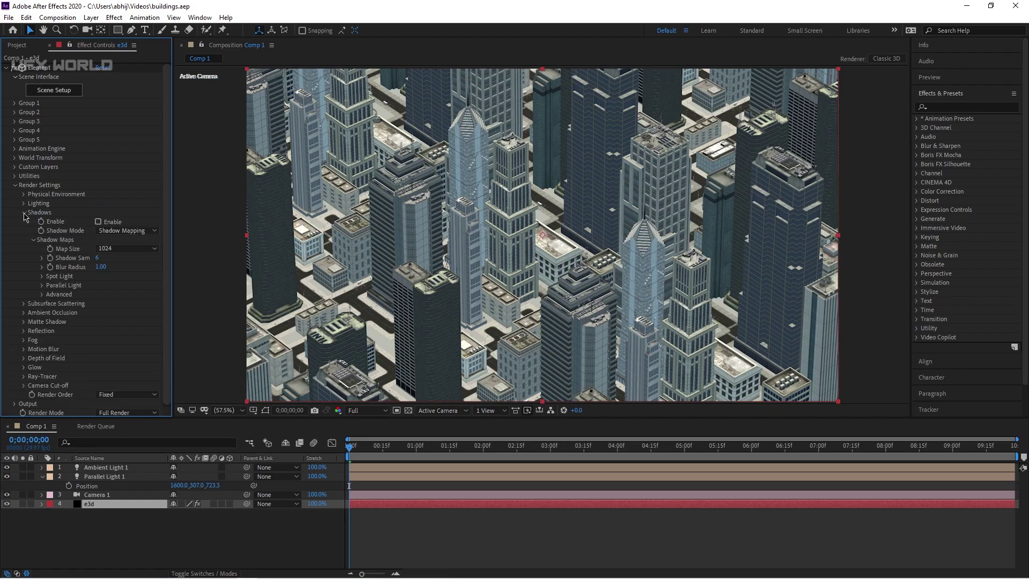
scroll(517, 255, up, 5)
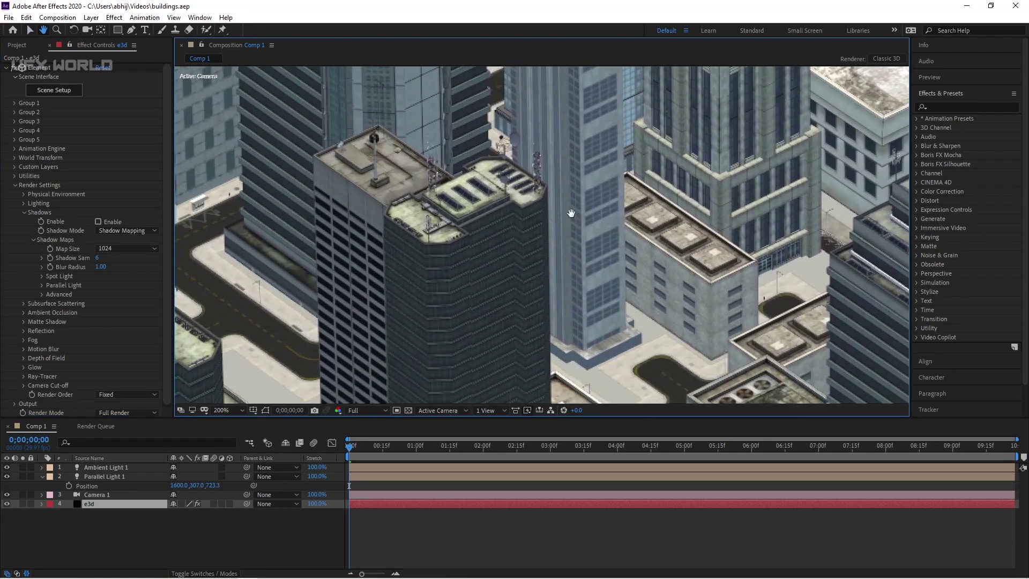
drag(461, 256, 517, 261)
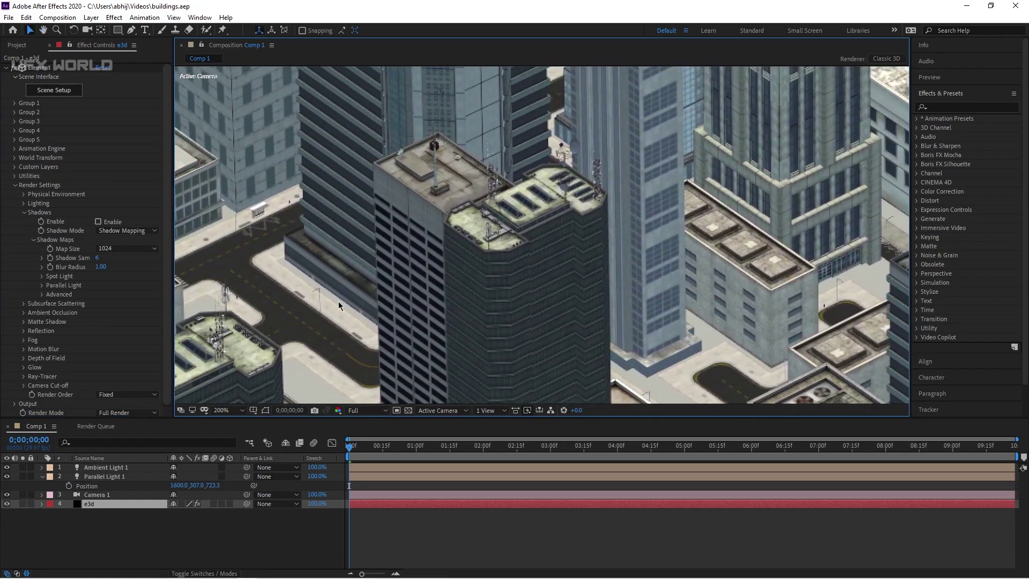
click(98, 221)
click(99, 221)
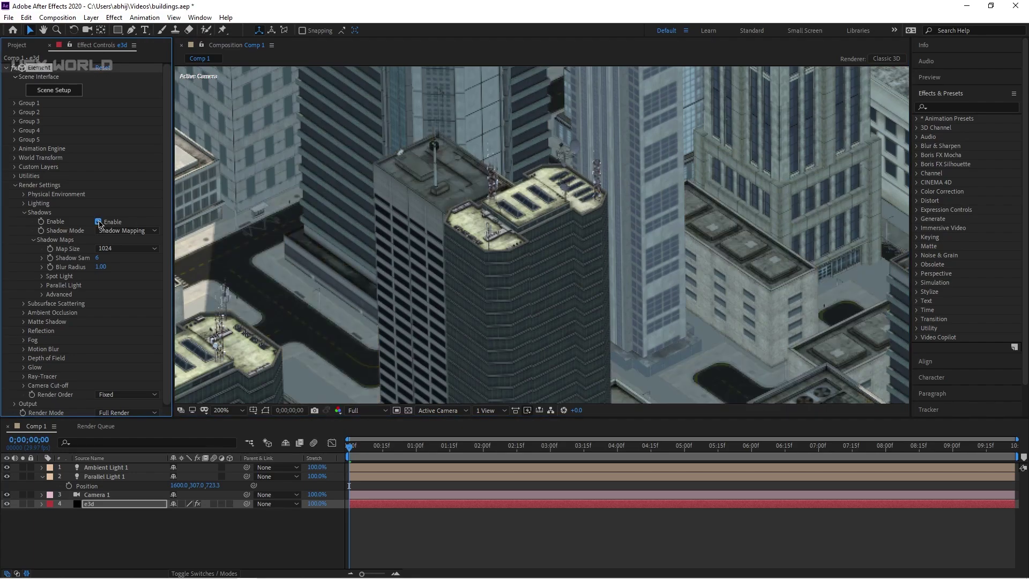
click(135, 231)
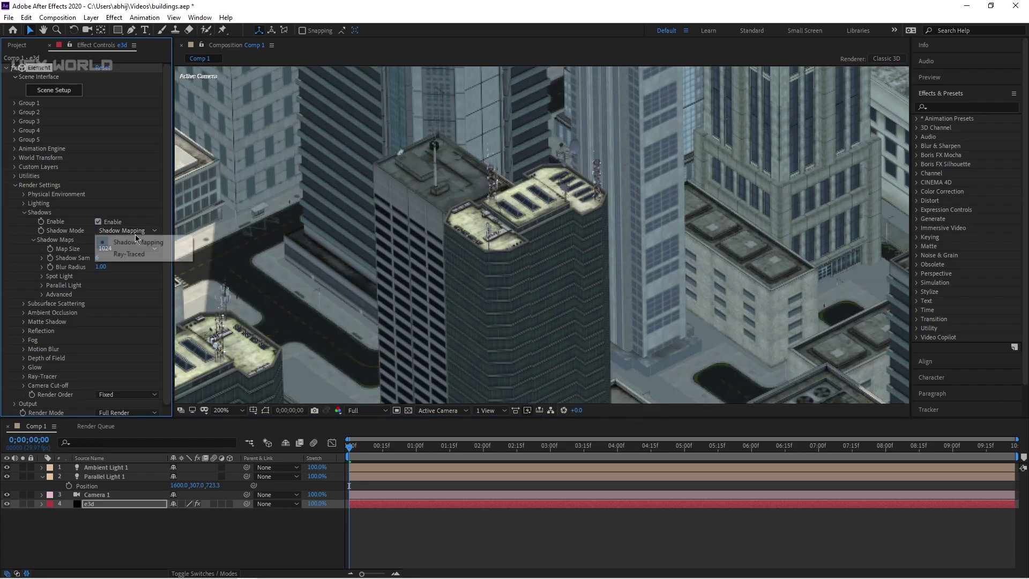
click(138, 255)
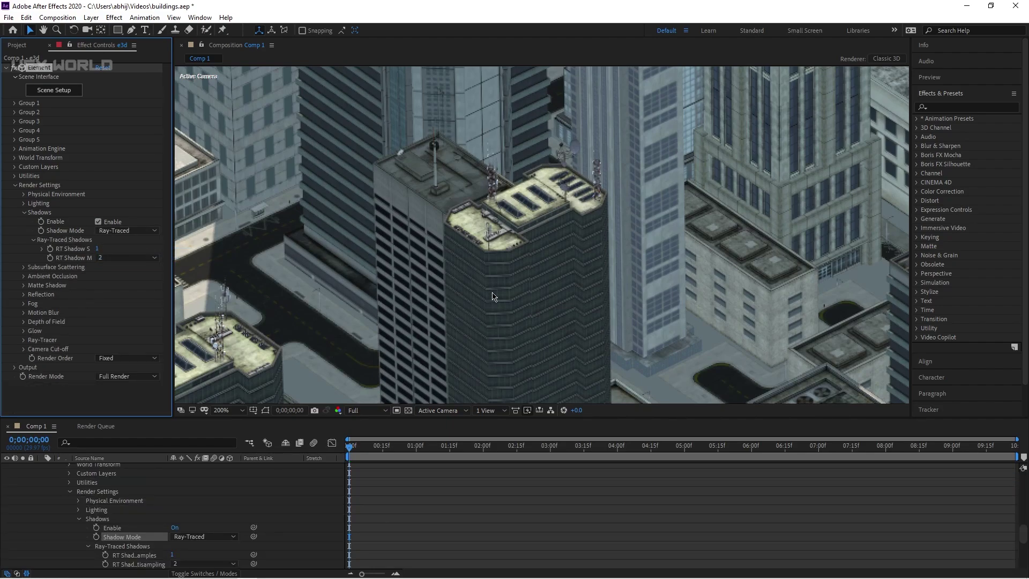
- Compare the shadows off and on at the last frame, then fit the city and return to frame one
scroll(493, 296, down, 3)
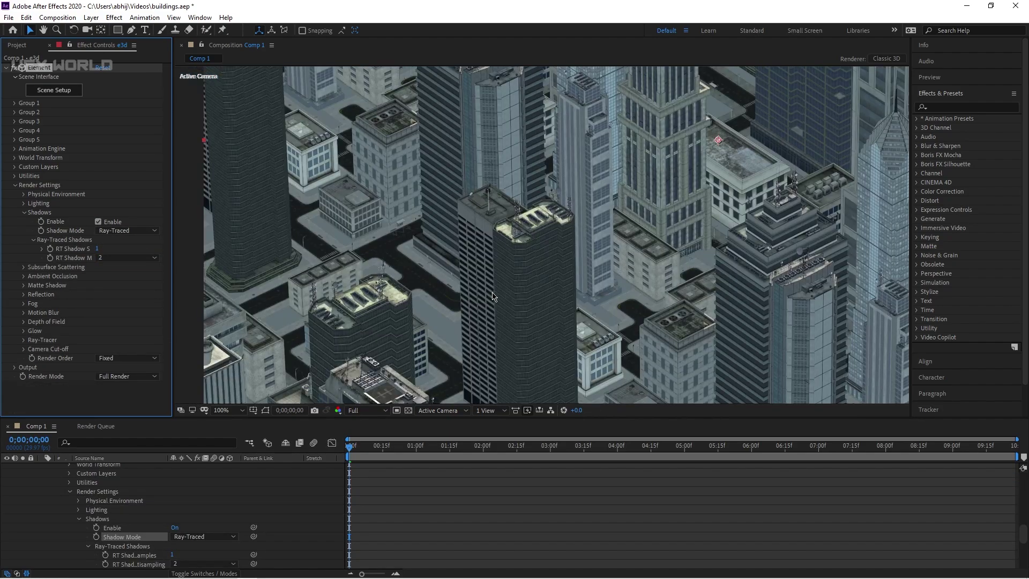
scroll(500, 243, up, 2)
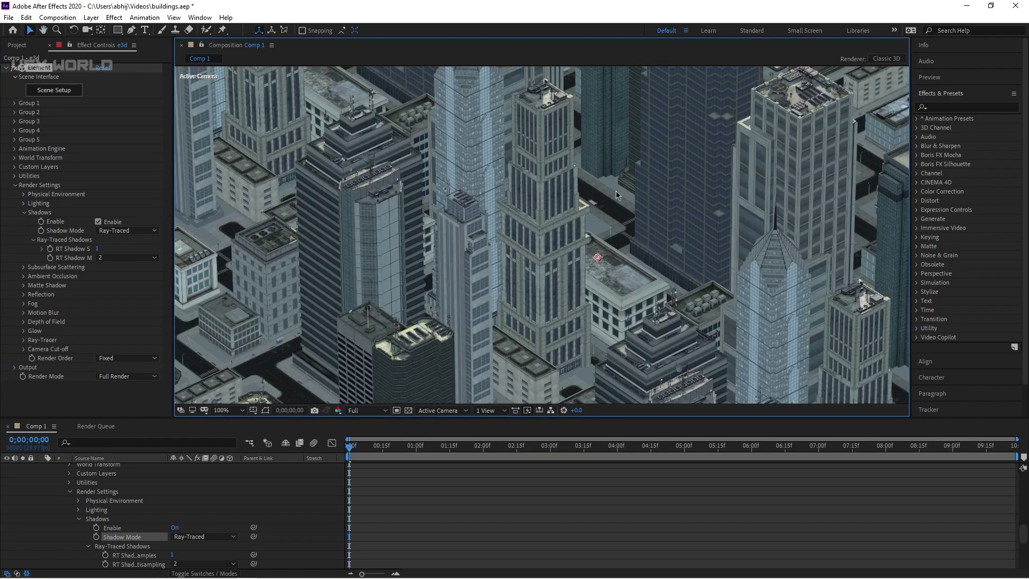
scroll(625, 192, down, 2)
drag(365, 452, 1013, 447)
scroll(619, 255, up, 4)
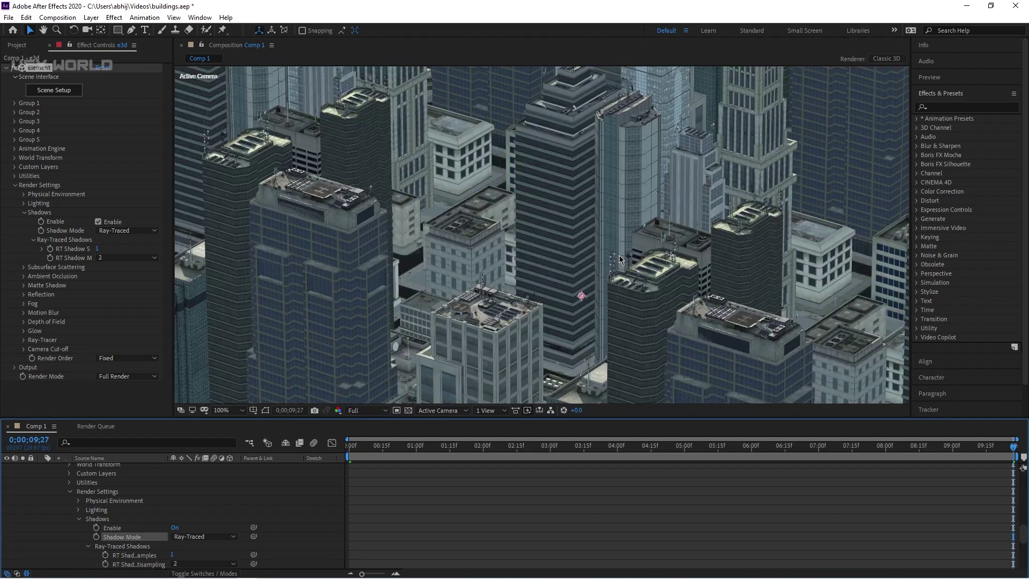
drag(679, 278, 488, 242)
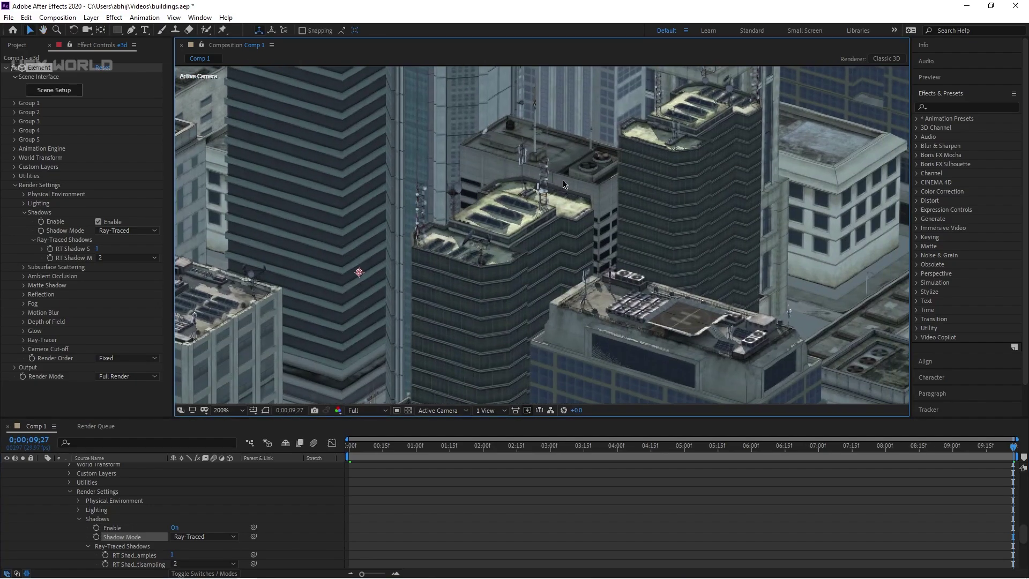
click(99, 221)
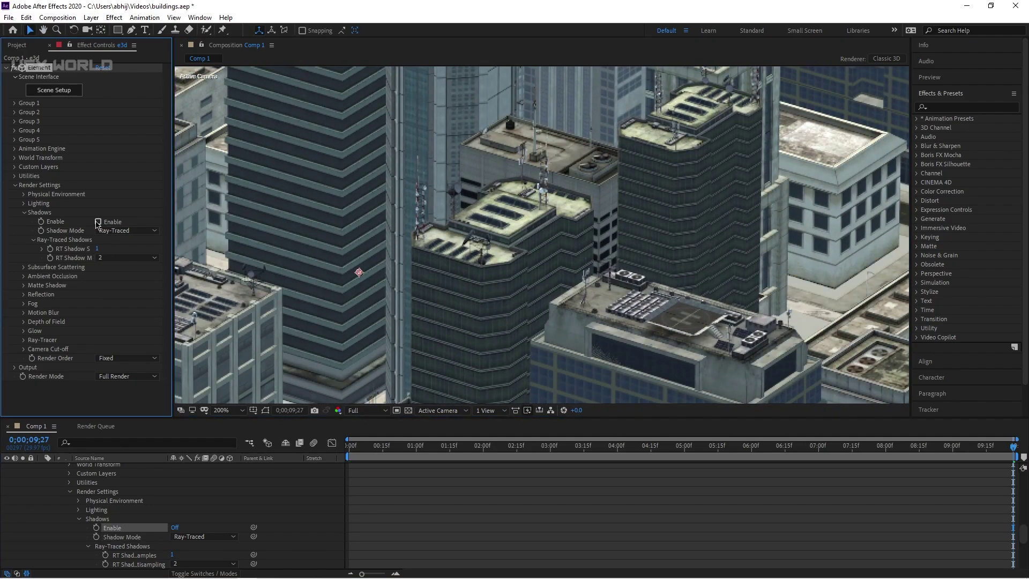
click(98, 221)
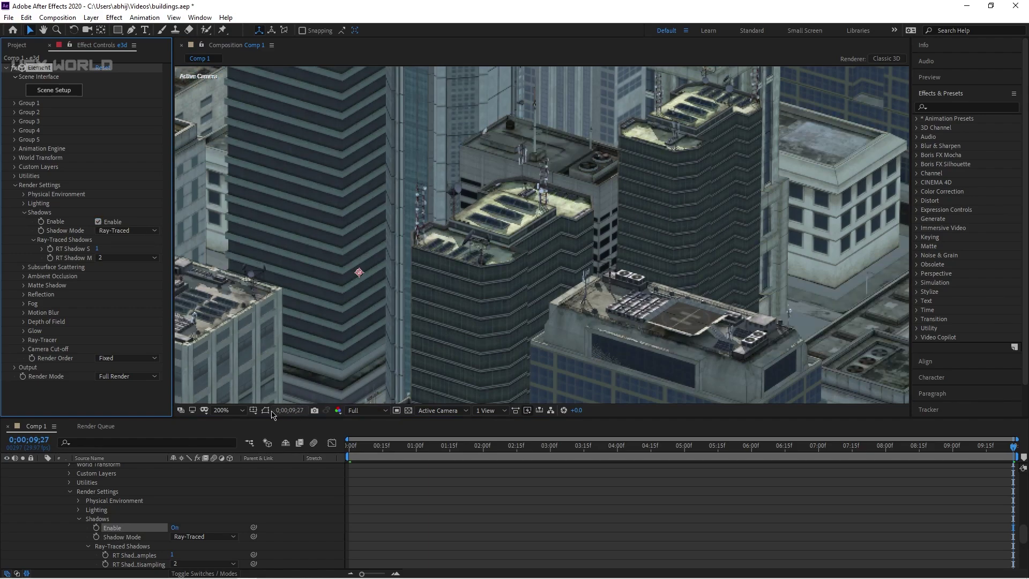
click(236, 410)
click(248, 237)
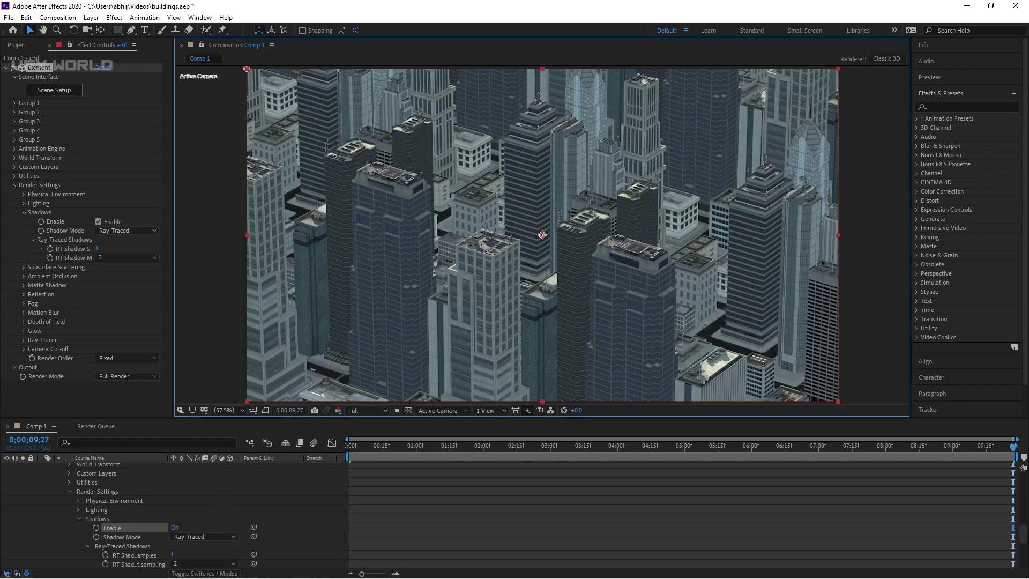
scroll(164, 517, up, 10)
key(Home)
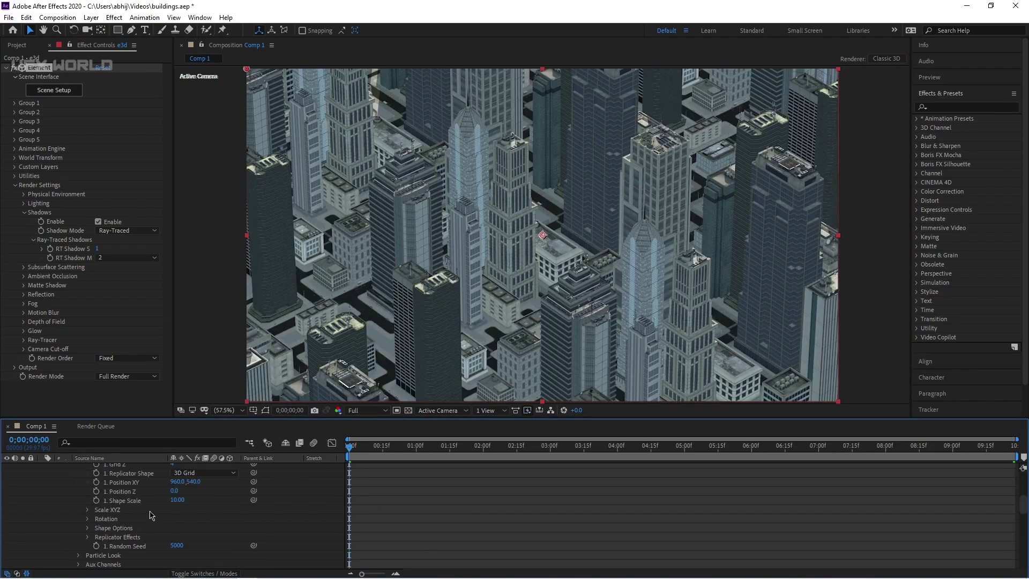
scroll(122, 505, up, 5)
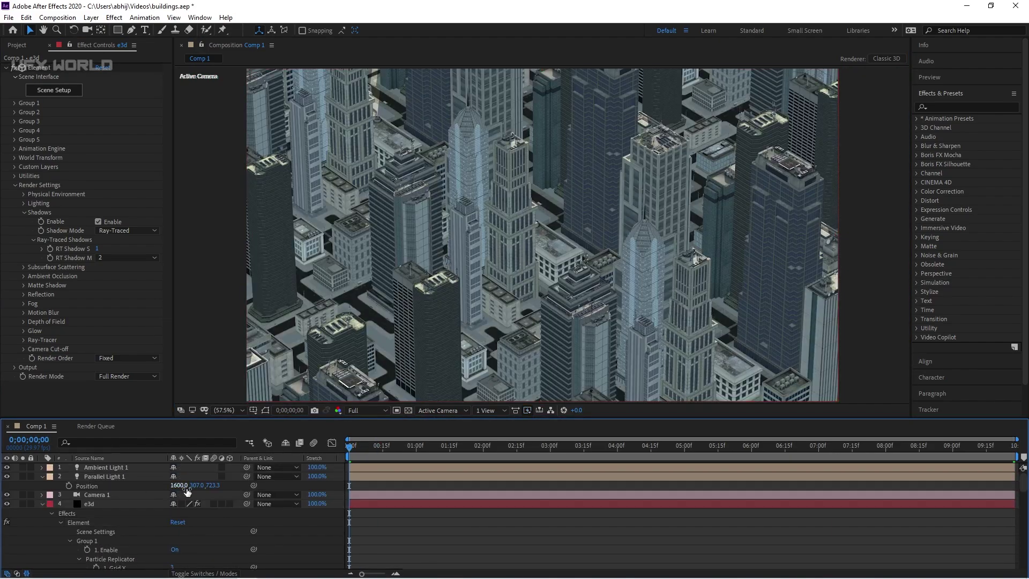
- Move Parallel Light 1 to Position 1600.0, 86.0, 723.3 to lengthen the shadows, then reselect e3d
drag(196, 485, 191, 486)
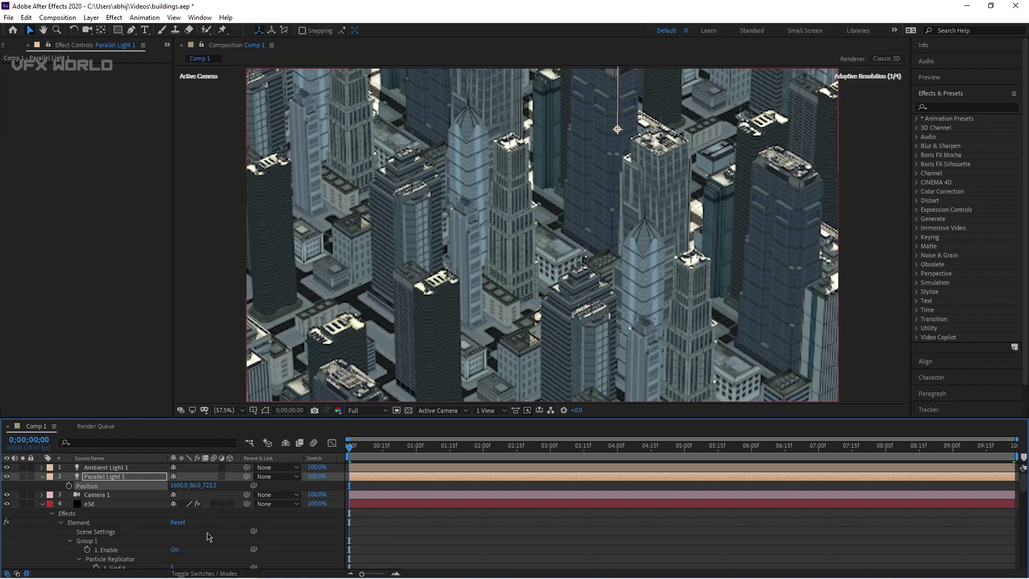
scroll(356, 286, up, 4)
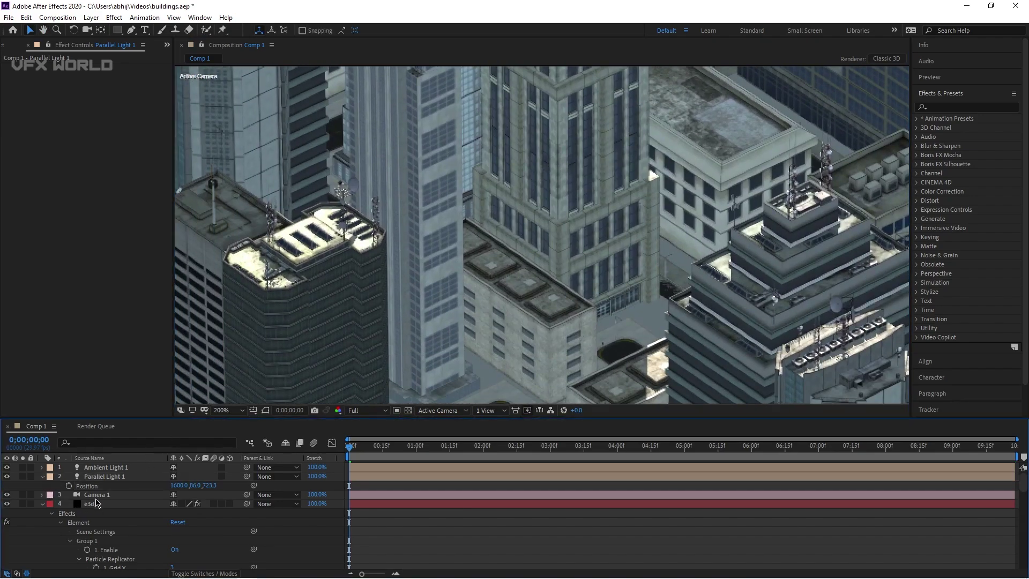
click(67, 506)
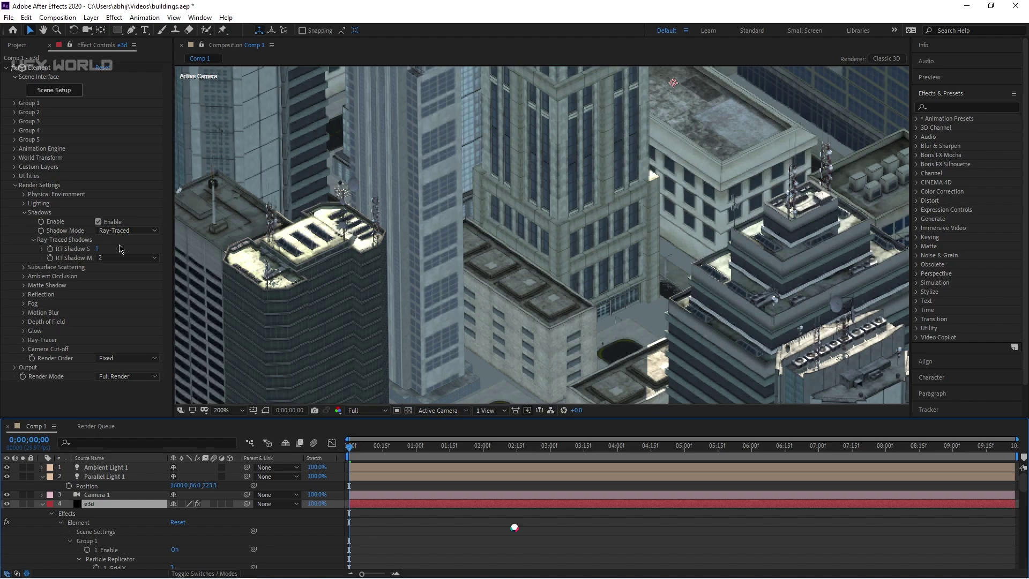
- Enable Ambient Occlusion on e3d and set AO Mode to Ray-Traced
click(24, 276)
click(98, 283)
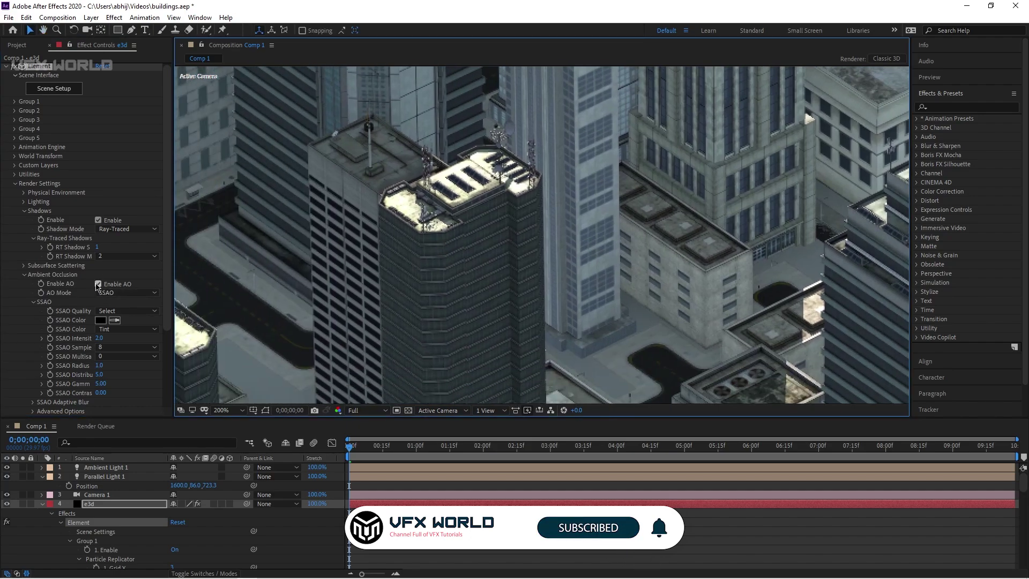
click(124, 292)
click(117, 317)
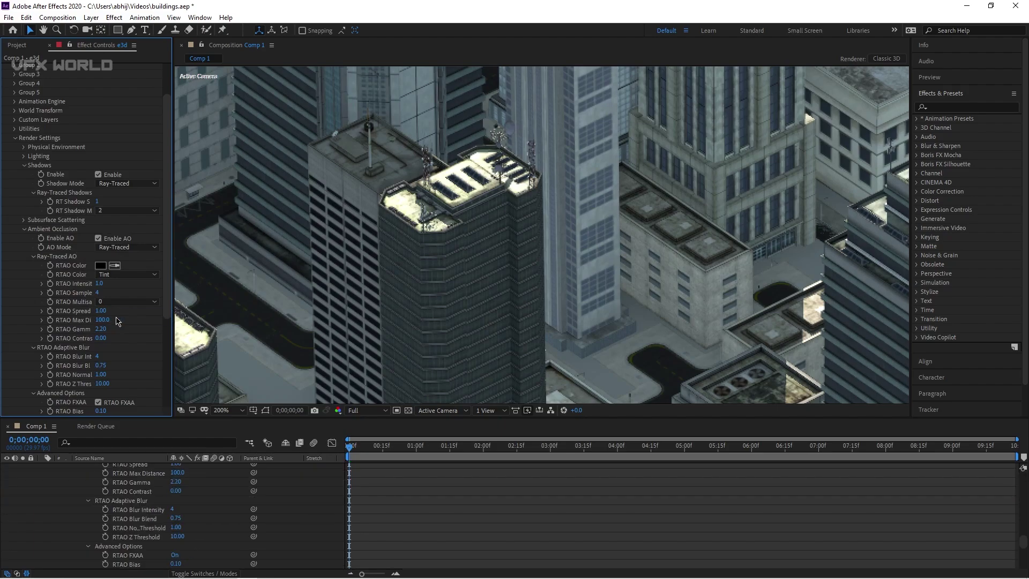
- Fit the city in the viewer and compare ambient occlusion off and on
scroll(555, 295, down, 3)
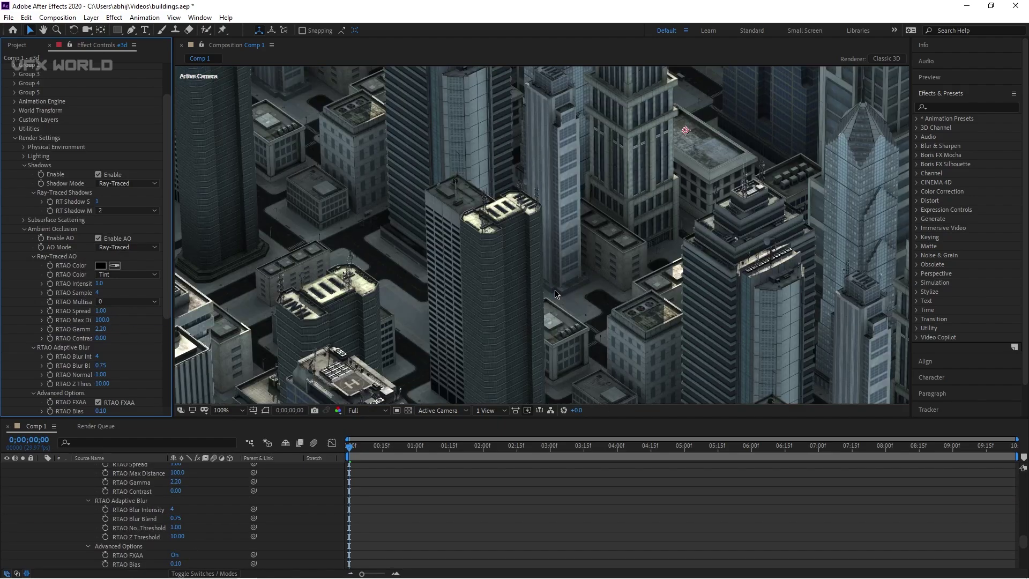
click(227, 409)
click(228, 223)
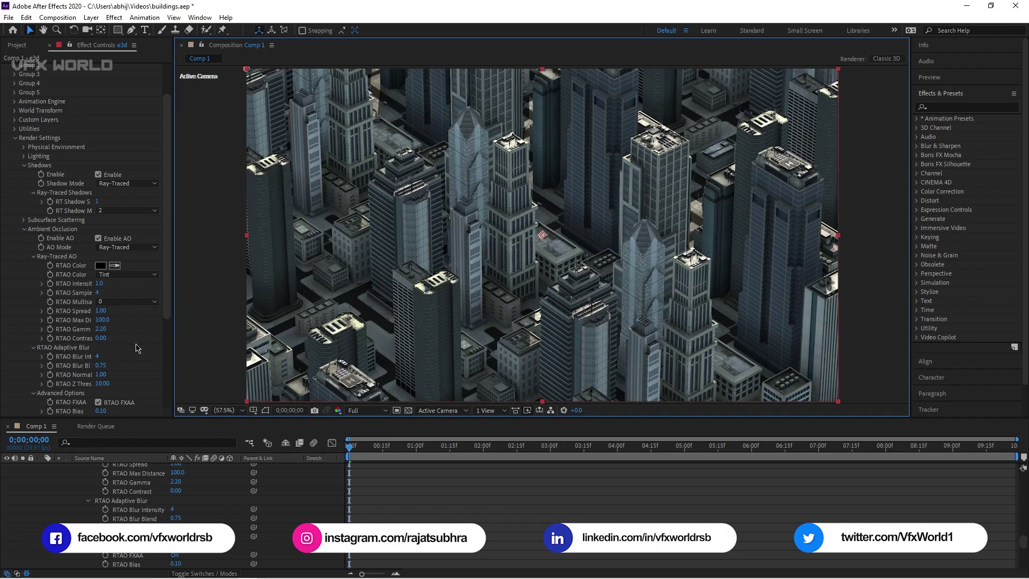
click(98, 238)
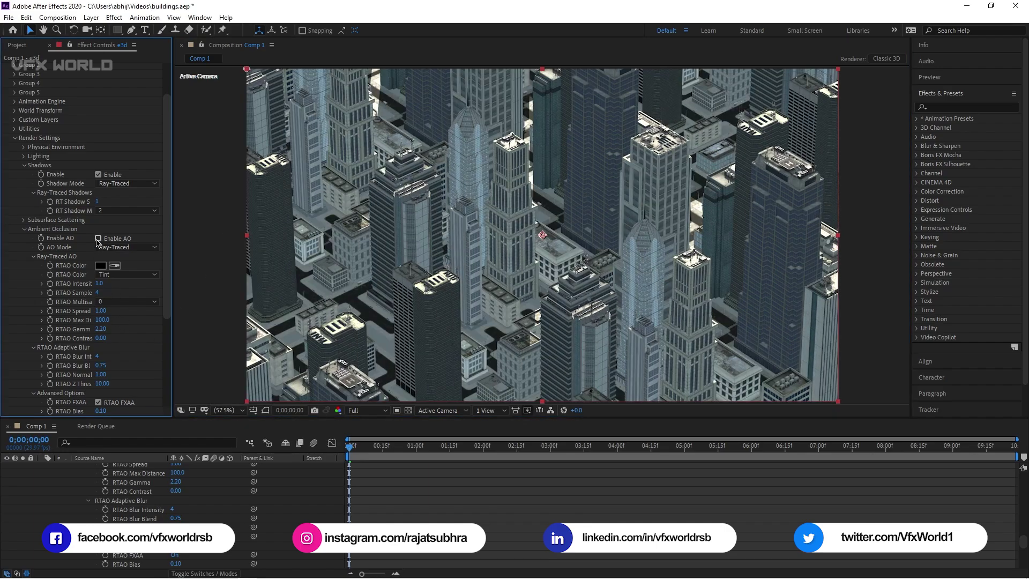
click(98, 239)
click(98, 239)
click(98, 238)
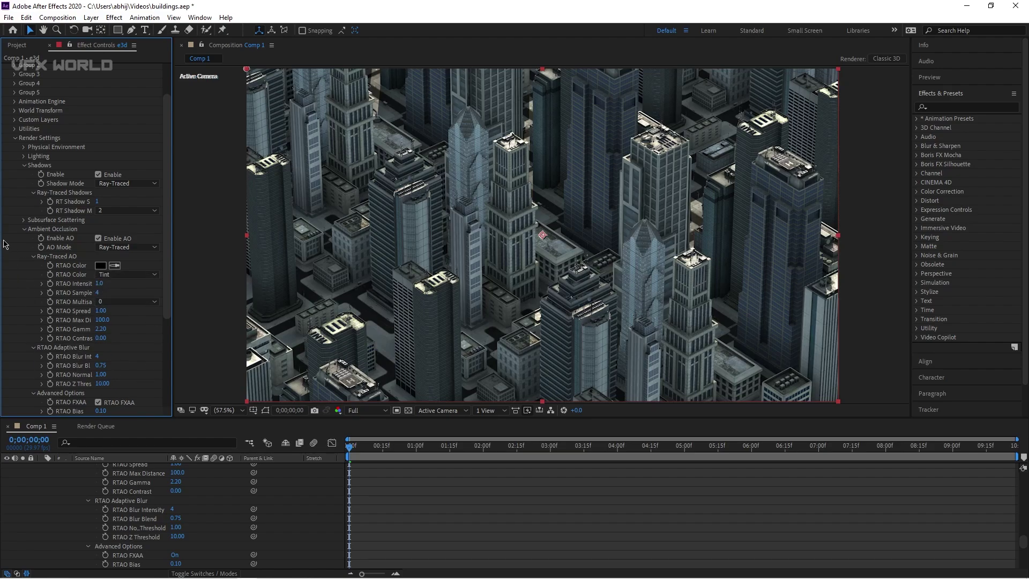
- Collapse the Shadows and Ambient Occlusion groups and the e3d layer's properties
scroll(4, 244, up, 3)
click(25, 213)
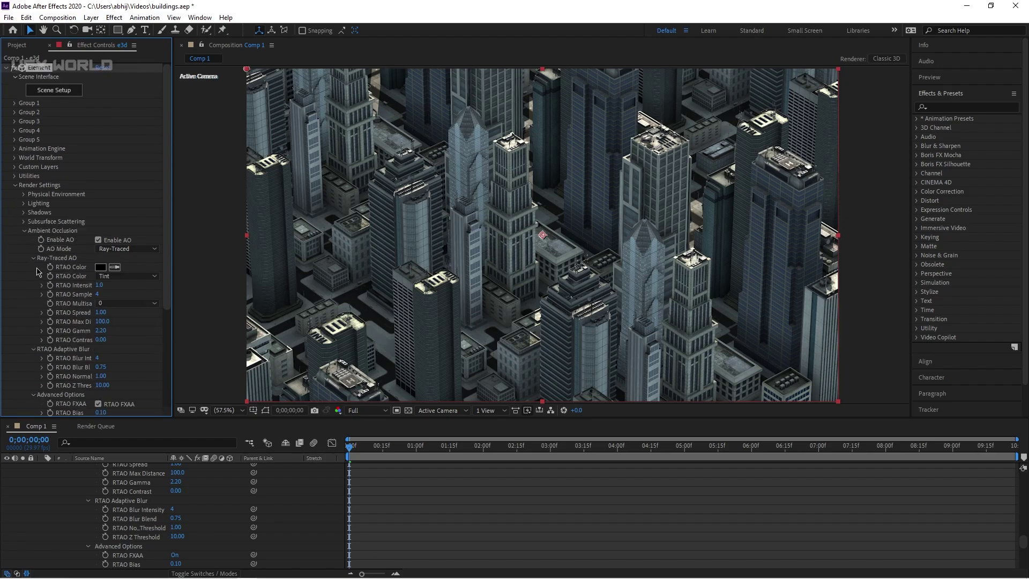
click(24, 231)
scroll(89, 482, up, 15)
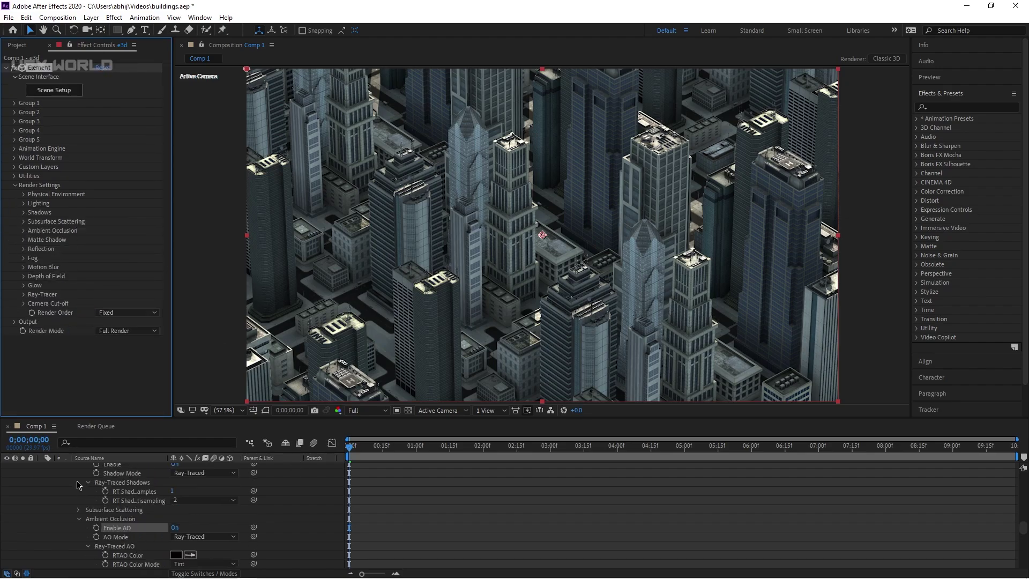
click(42, 504)
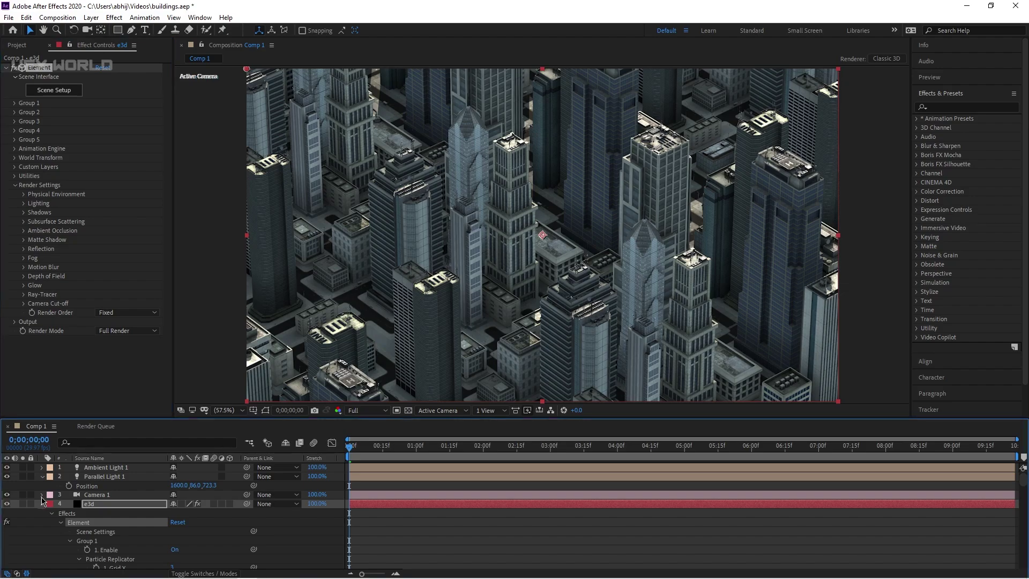
- In Scene Setup, set street_layout_04 and street_layout_05 to the Mirror Surface reflect mode
click(56, 90)
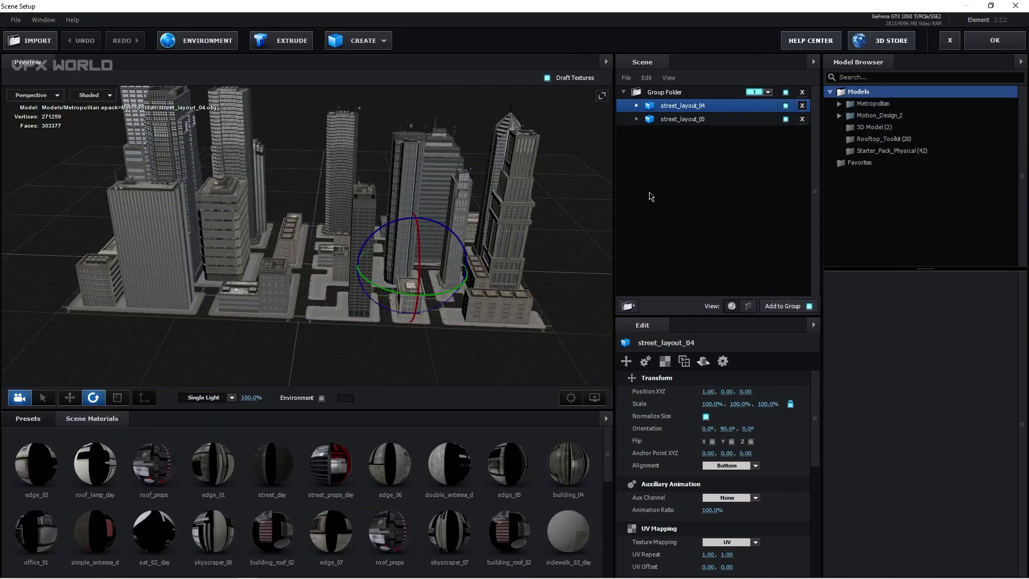
ctrl+click(677, 119)
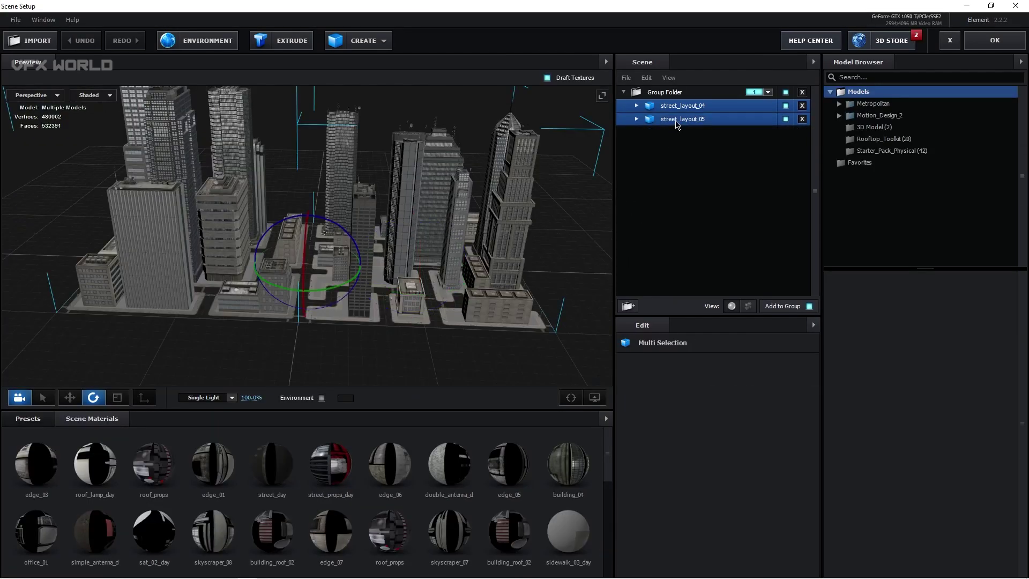
right_click(677, 122)
mouse_move(750, 209)
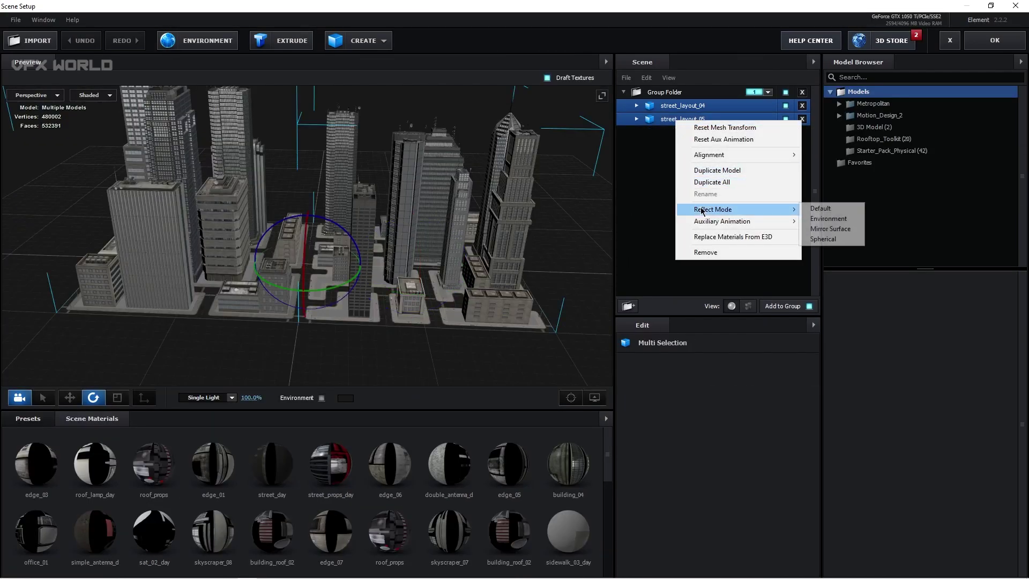
click(829, 229)
drag(441, 324, 467, 318)
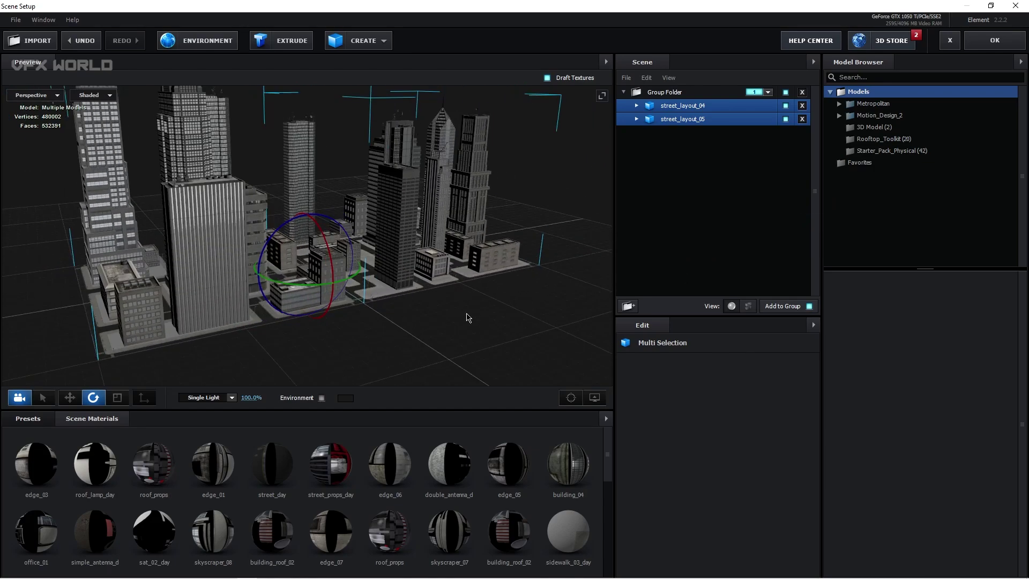
click(27, 418)
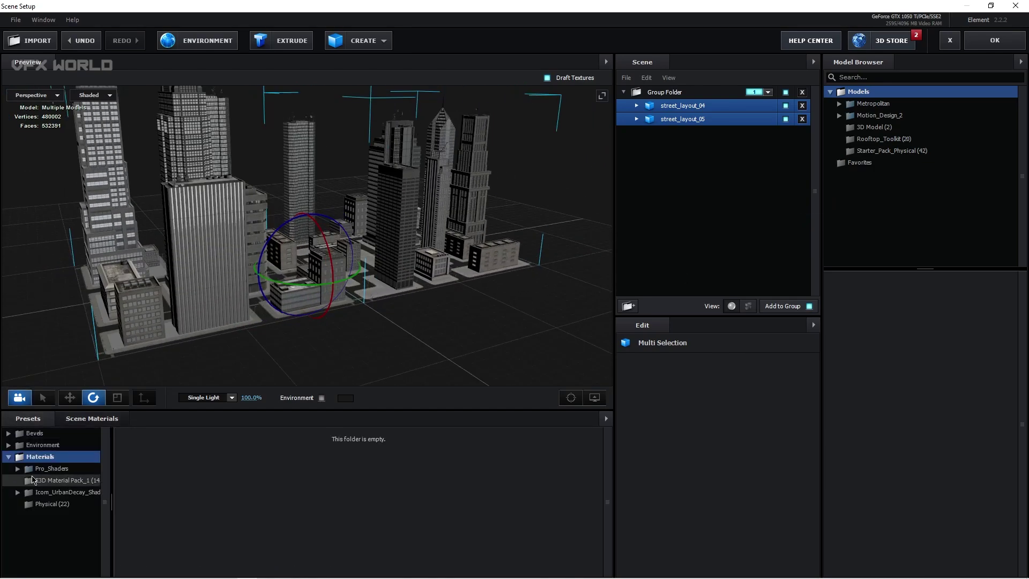
- Browse the Basic_2K environment presets and turn on the environment backdrop in the preview
click(43, 445)
click(62, 469)
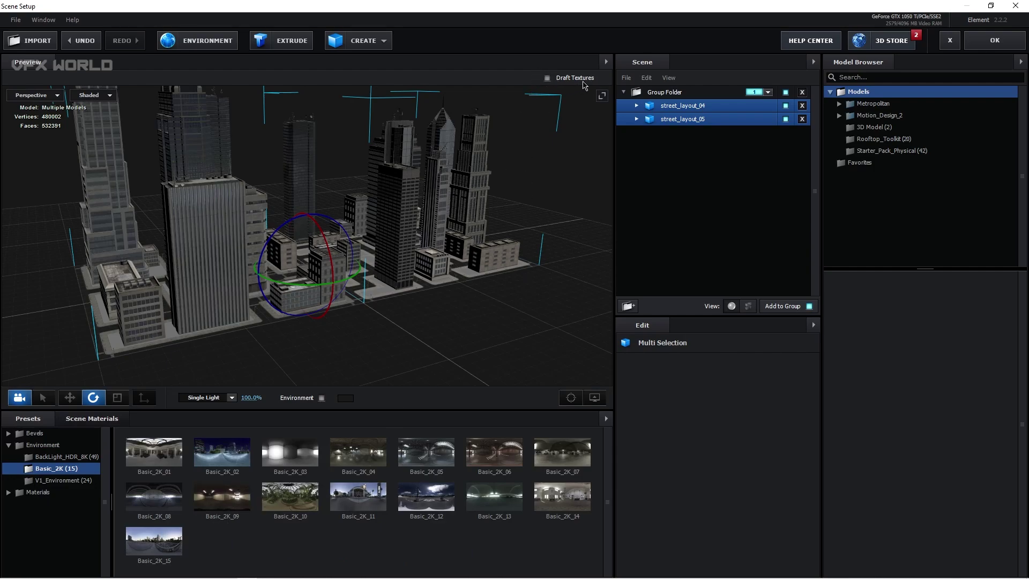
scroll(317, 310, up, 10)
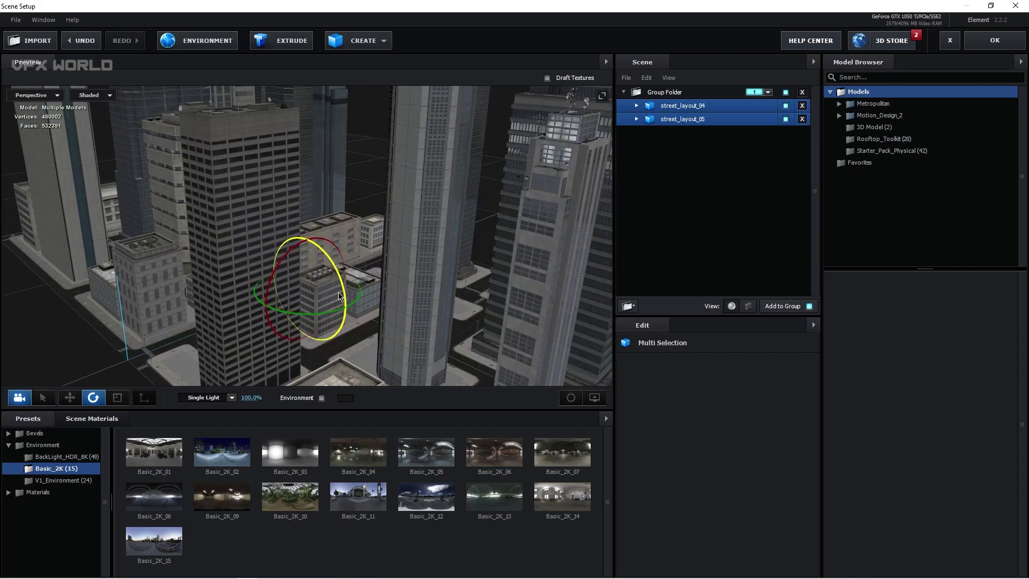
scroll(322, 303, down, 8)
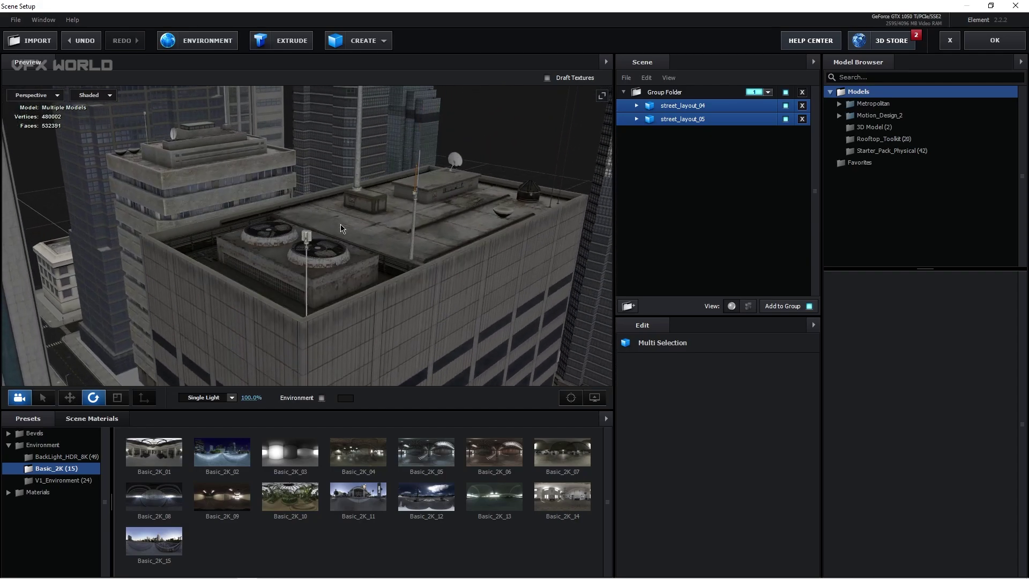
click(321, 397)
scroll(419, 287, down, 10)
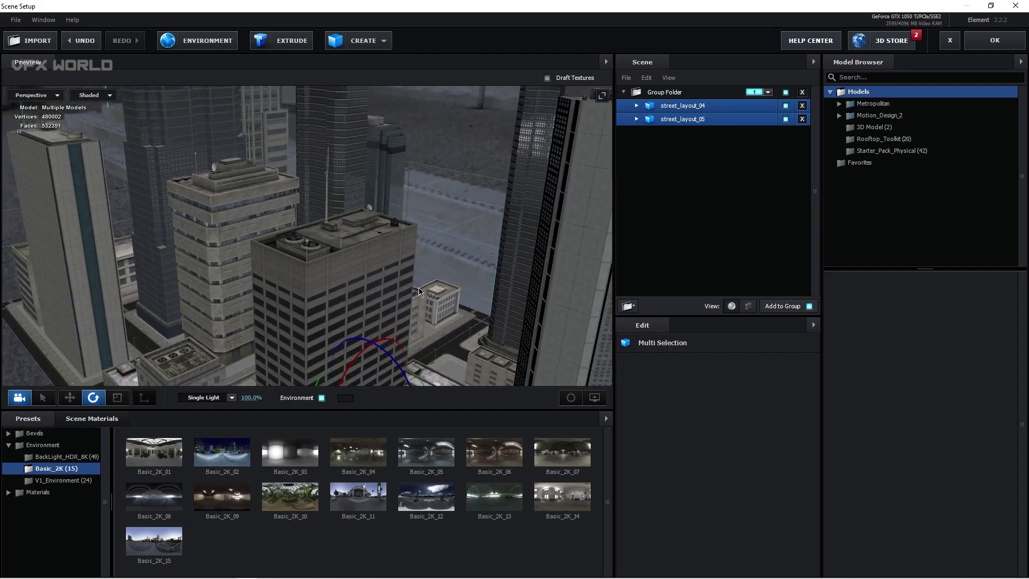
drag(492, 274, 348, 284)
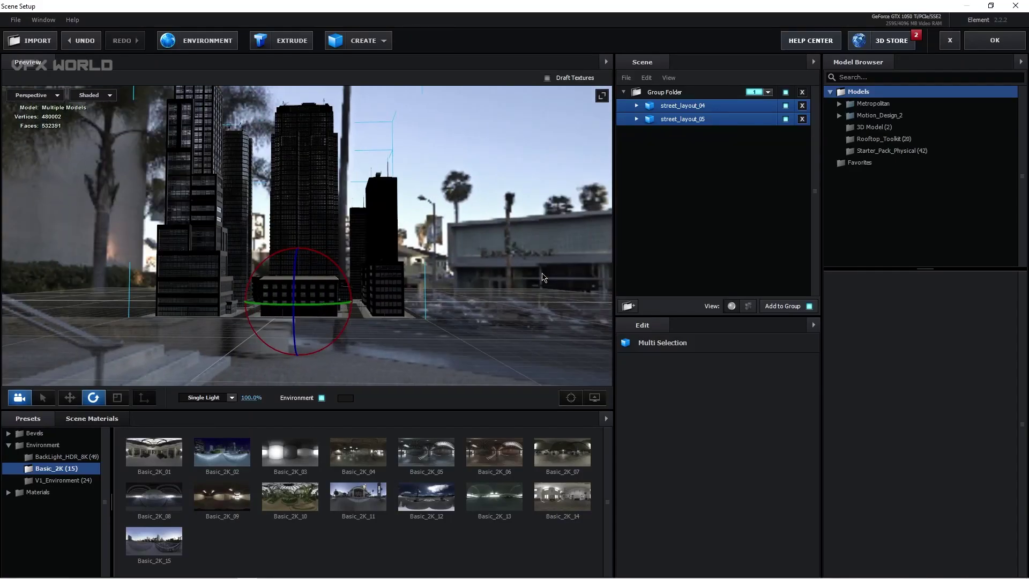
- Apply the Basic_2K_15 freeway environment and orbit to check the buildings against the sky
click(161, 542)
drag(475, 274, 449, 269)
drag(277, 176, 228, 119)
drag(265, 295, 262, 229)
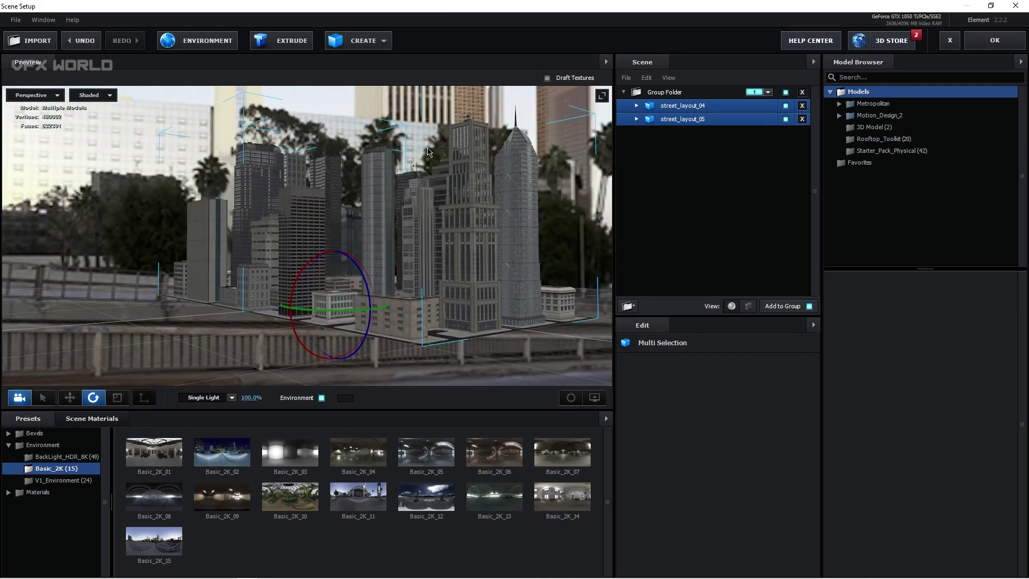
drag(428, 155, 448, 129)
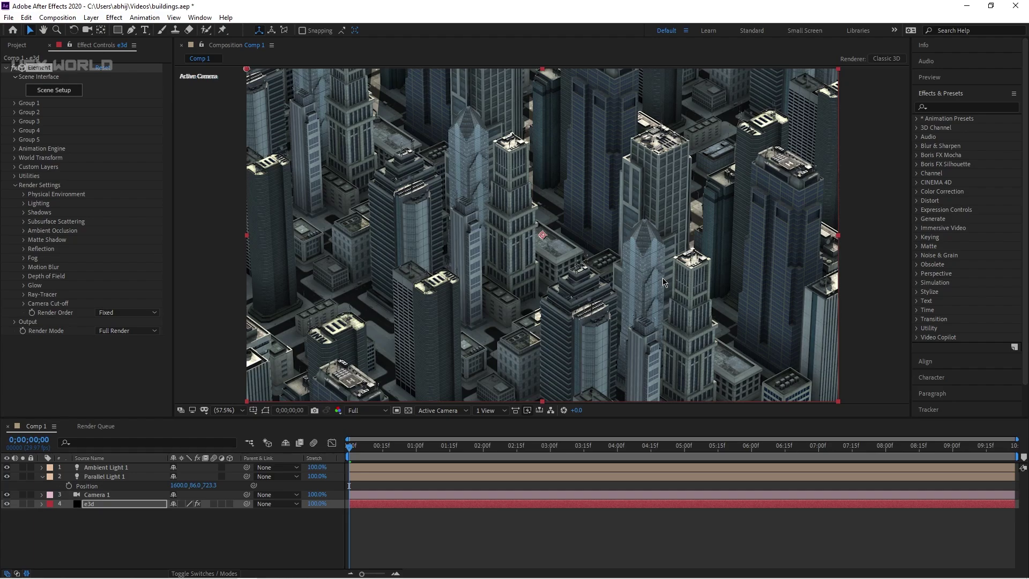
- Expand the e3d effect's Output settings to reach the Multi-Pass Mixer
click(214, 546)
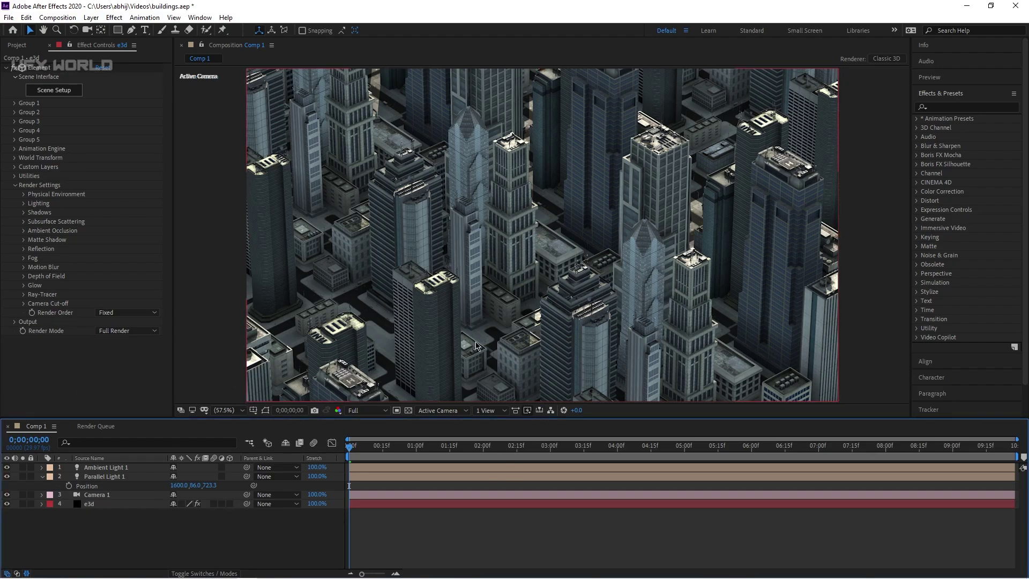
scroll(549, 293, up, 2)
middle_drag(549, 293, 586, 261)
scroll(557, 261, up, 4)
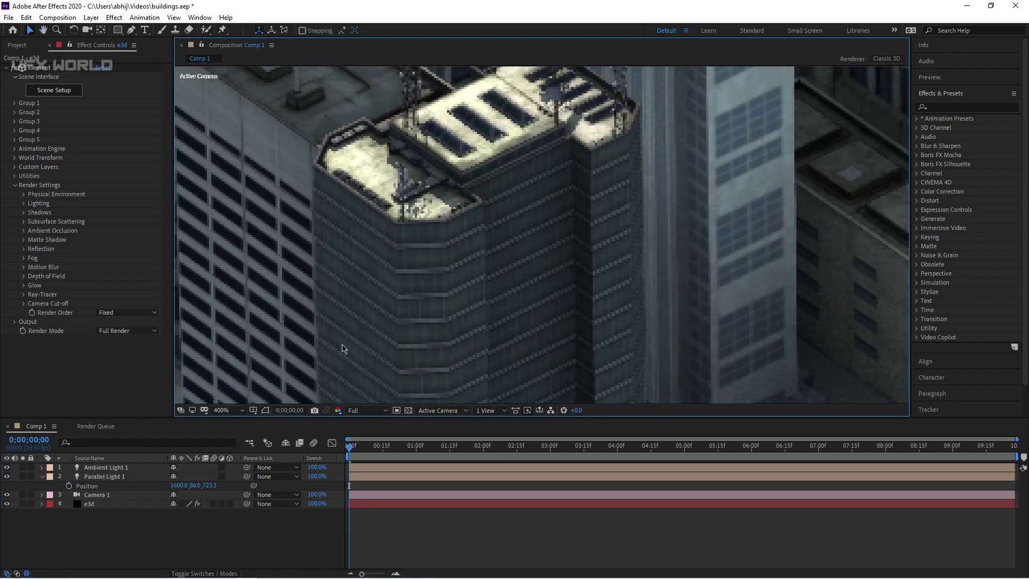
click(14, 325)
click(14, 323)
scroll(14, 325, down, 2)
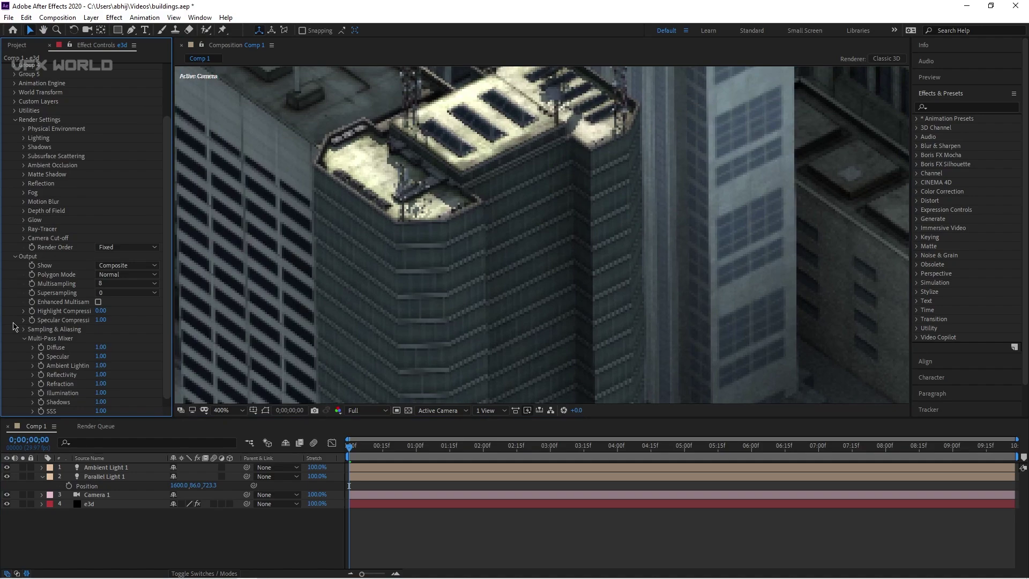
scroll(54, 358, down, 1)
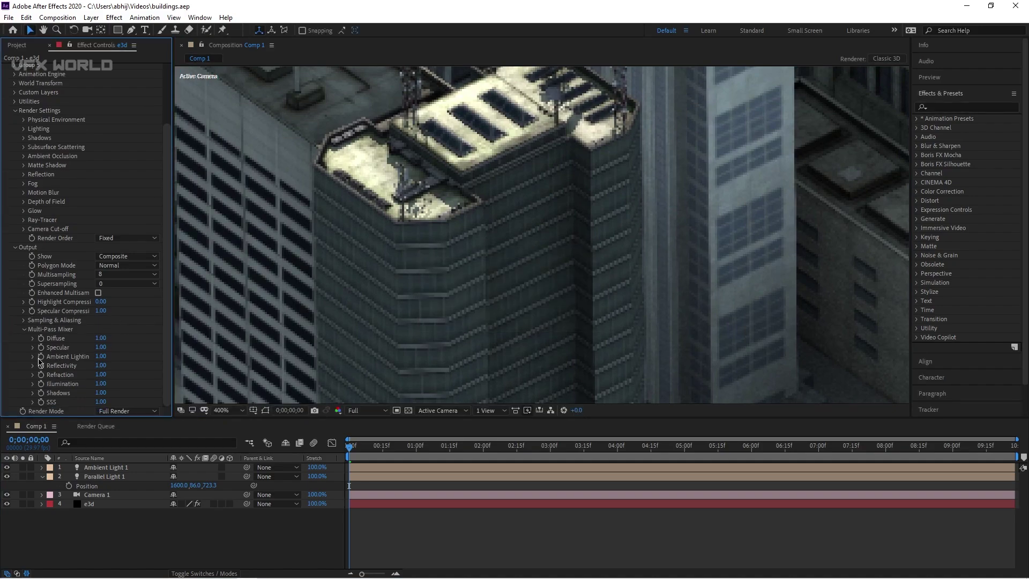
- Set the Multi-Pass Mixer Reflectivity to 3.00 and Specular to 0.50
click(101, 366)
text(3)
key(Return)
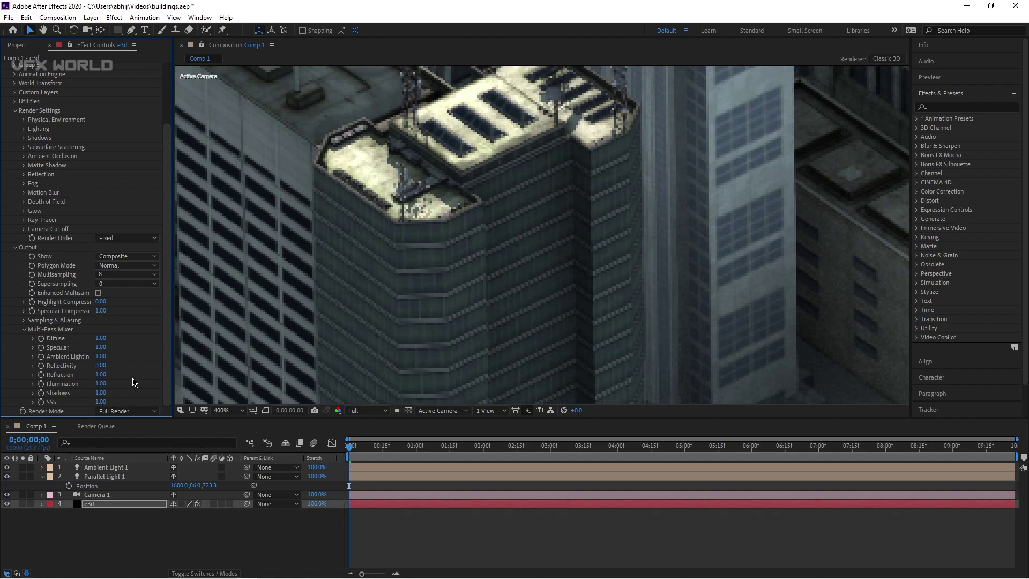
scroll(331, 285, down, 4)
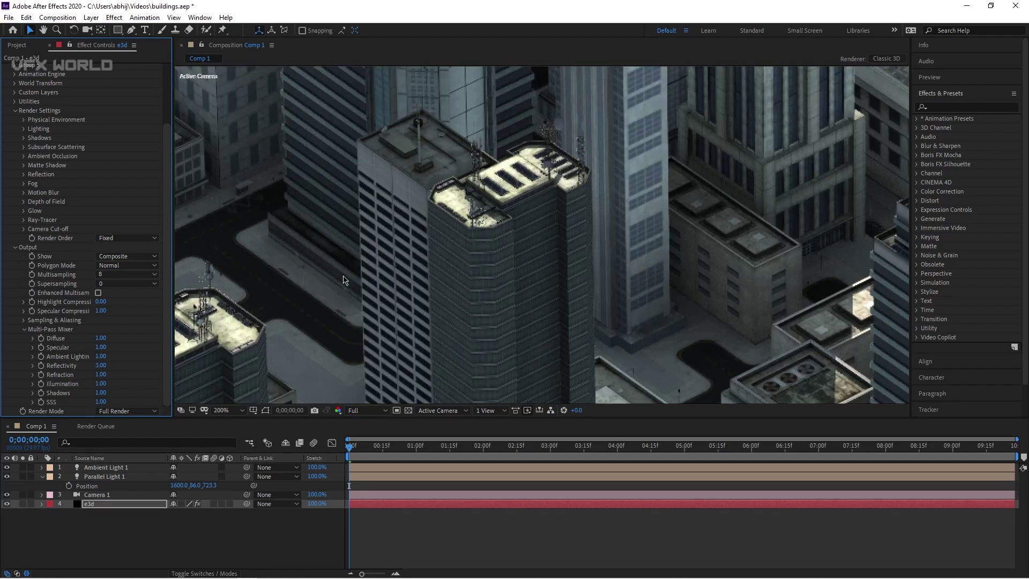
drag(650, 256, 558, 318)
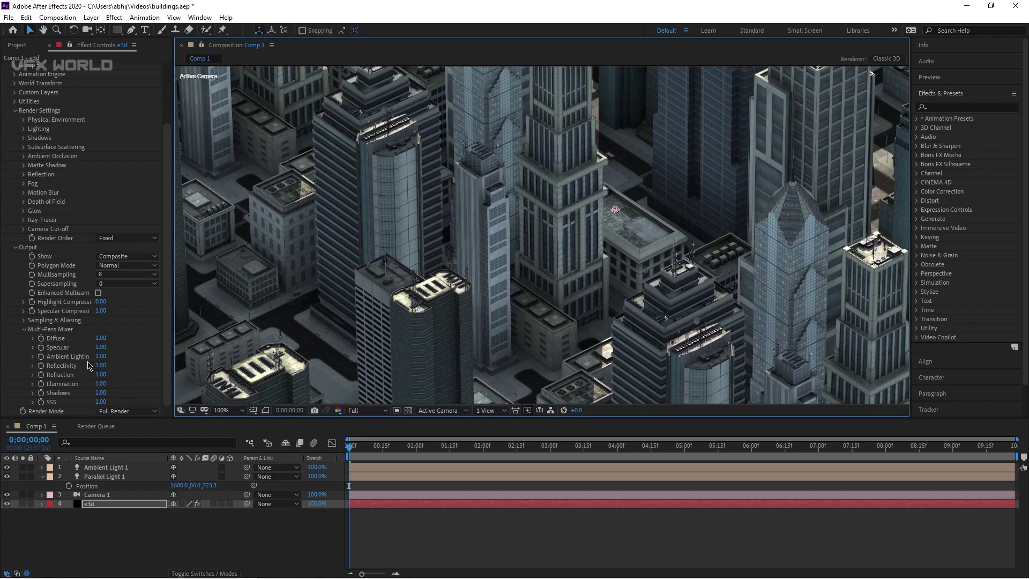
click(100, 347)
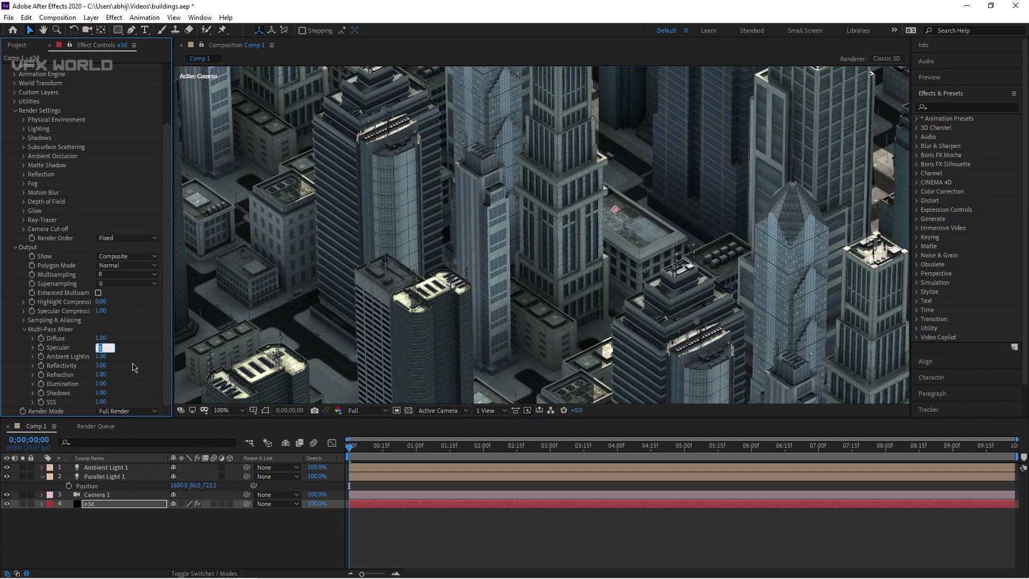
key(Return)
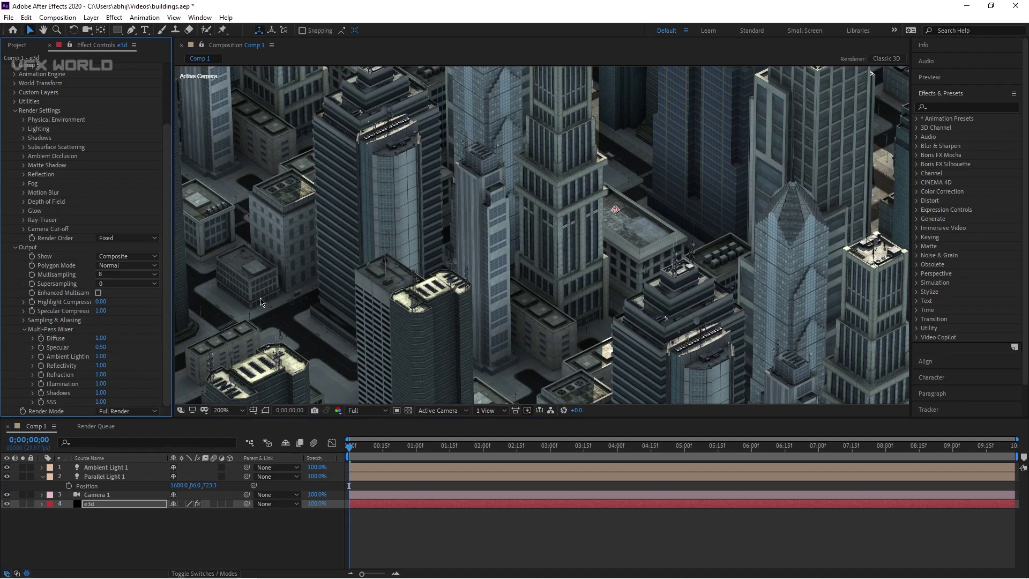
- Enable Enhanced Multisampling, raise Multisampling from 8 to 16, and fit the frame in the viewer
scroll(442, 280, up, 5)
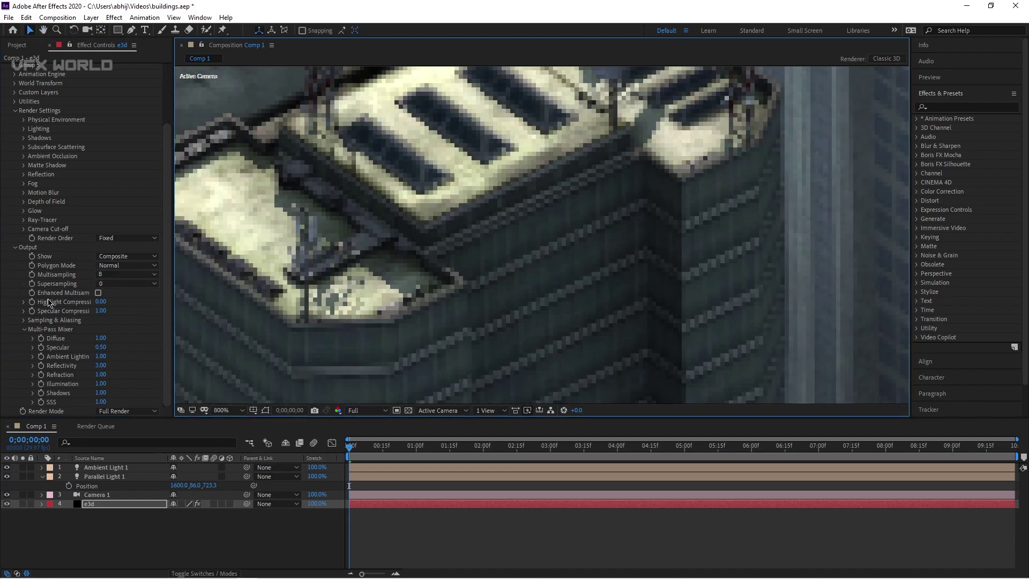
click(98, 293)
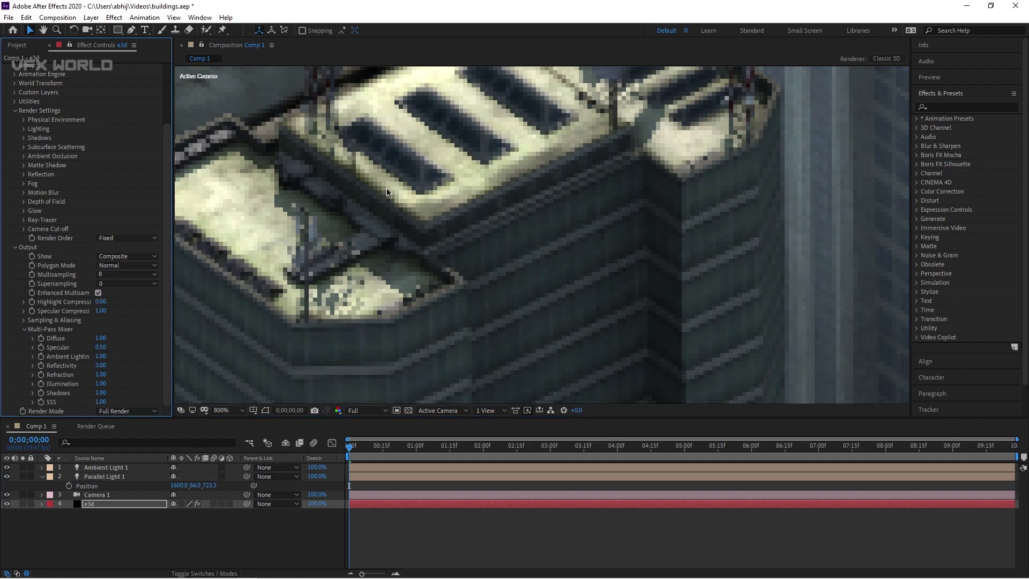
click(124, 275)
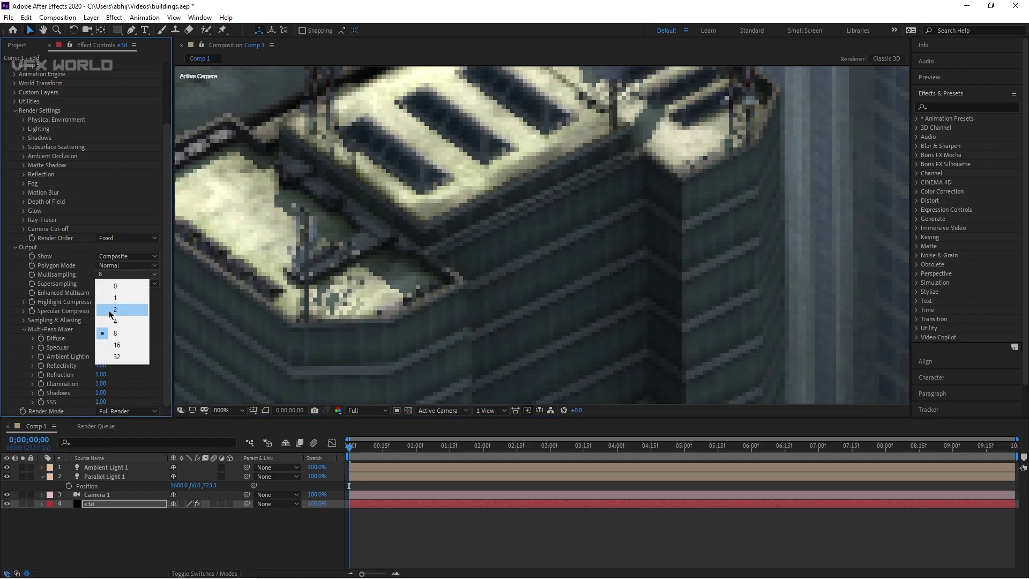
click(114, 346)
scroll(442, 236, down, 3)
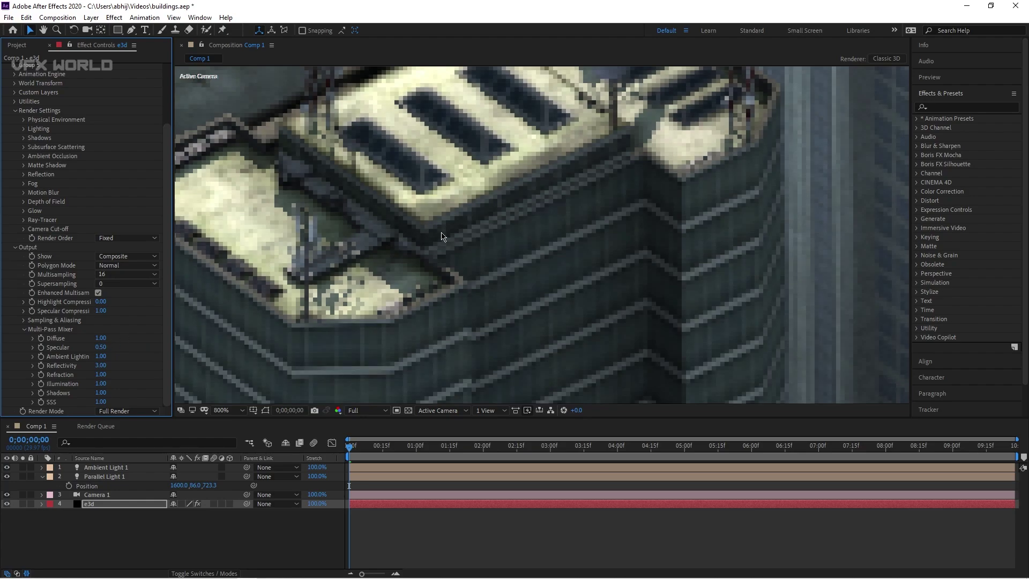
key(comma)
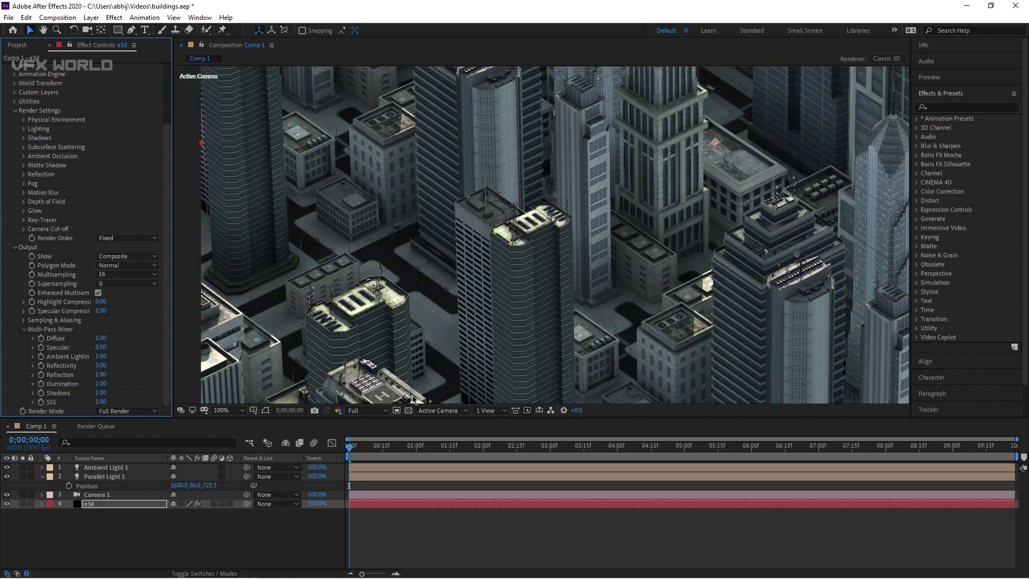
click(222, 410)
click(249, 236)
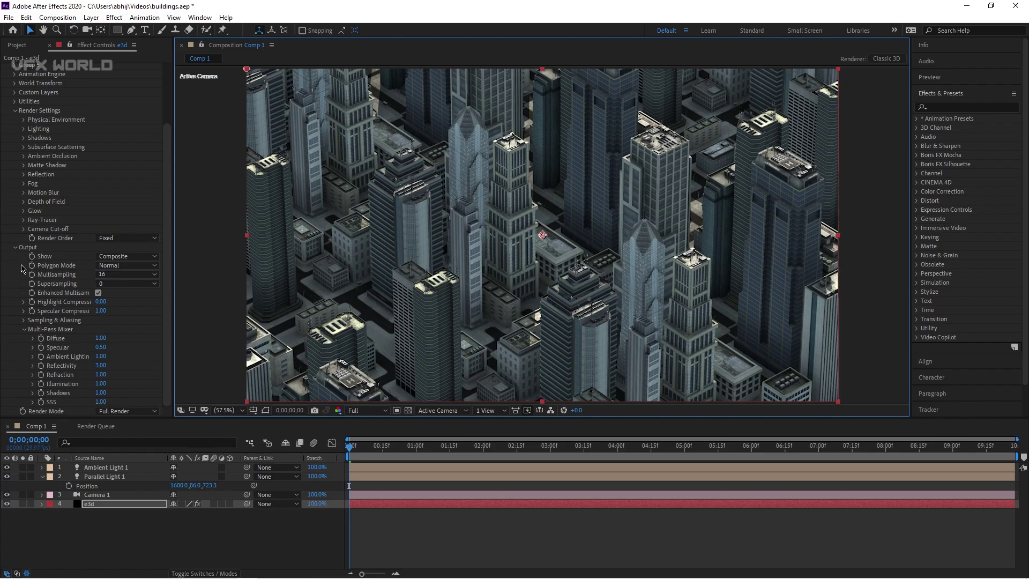
- Add a new adjustment layer at the top of the stack and rename it cc
click(15, 248)
click(15, 185)
right_click(132, 541)
mouse_move(156, 420)
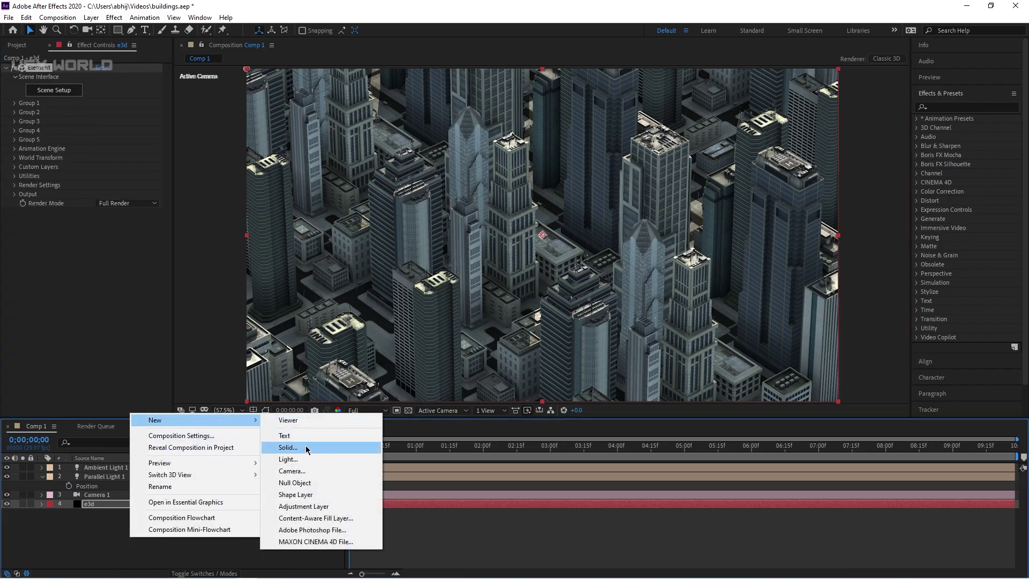
click(308, 507)
drag(129, 506, 128, 465)
right_click(127, 468)
click(156, 445)
text(cc)
key(Return)
- Apply Lumetri Color to the cc layer and expand its Basic Correction settings
right_click(54, 138)
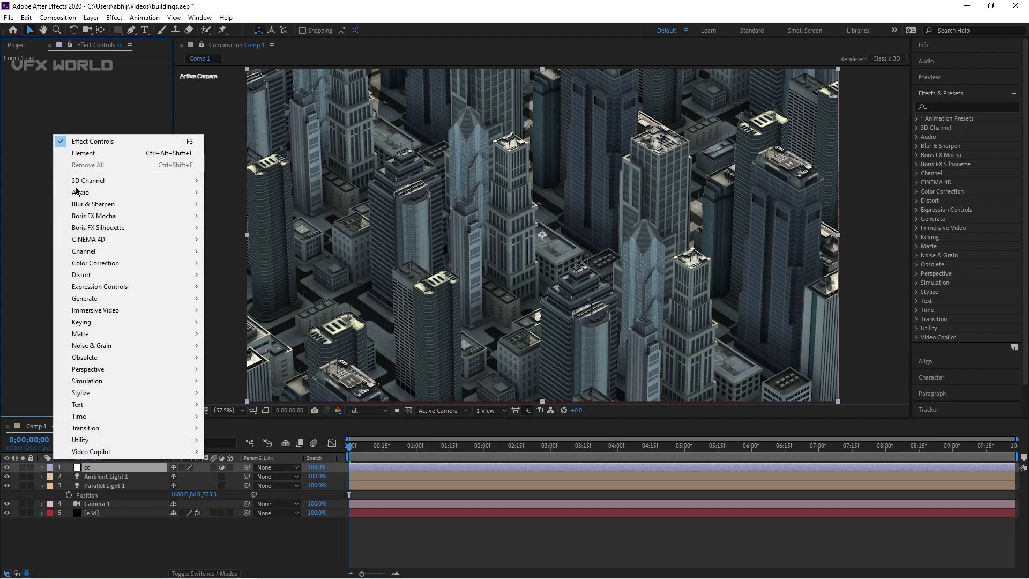
mouse_move(100, 264)
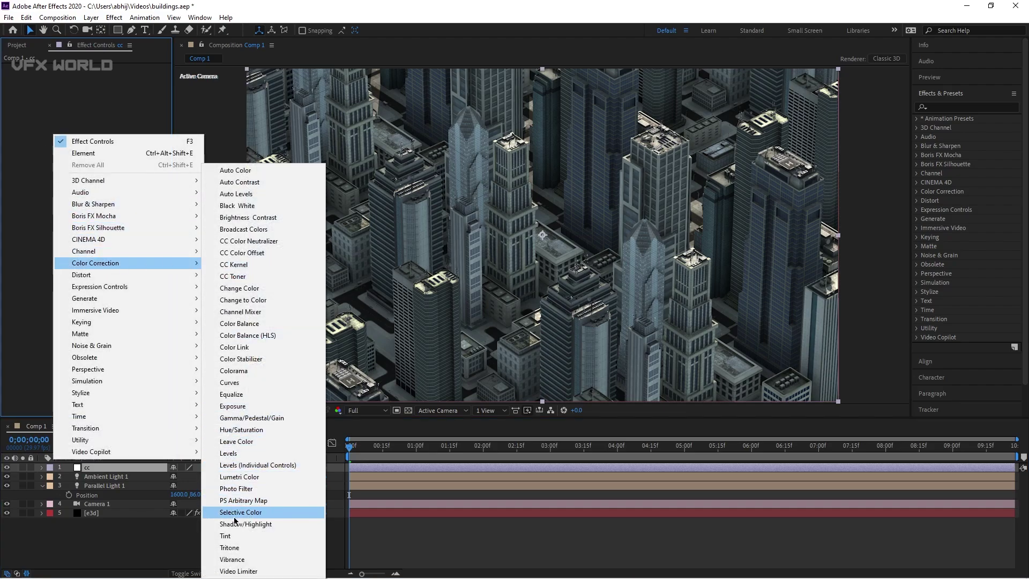
click(236, 476)
click(15, 86)
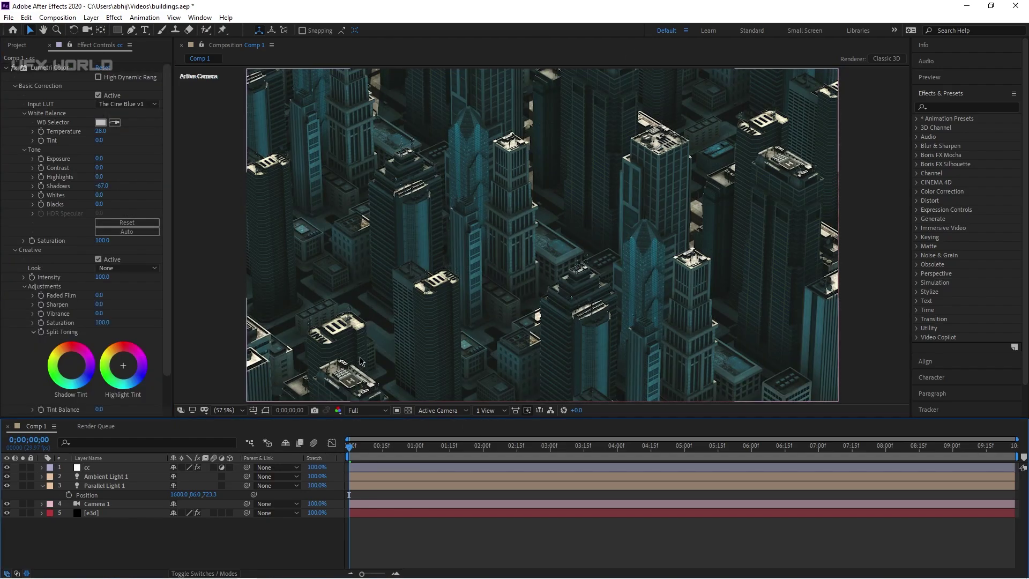
- Inspect the teal Cine Blue grade full-screen, then restore the layout and fit the frame
key(grave)
scroll(360, 360, up, 2)
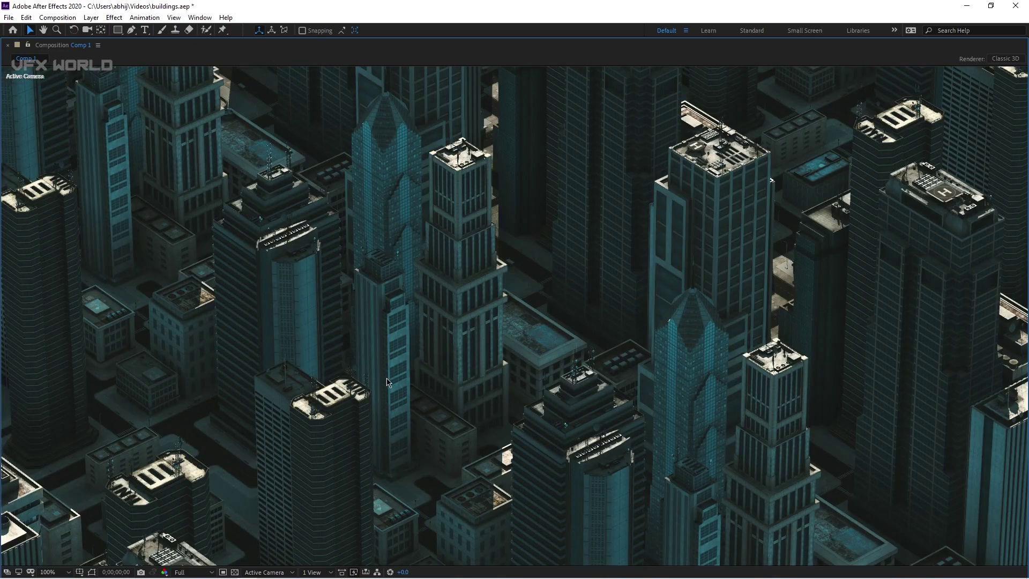
key(grave)
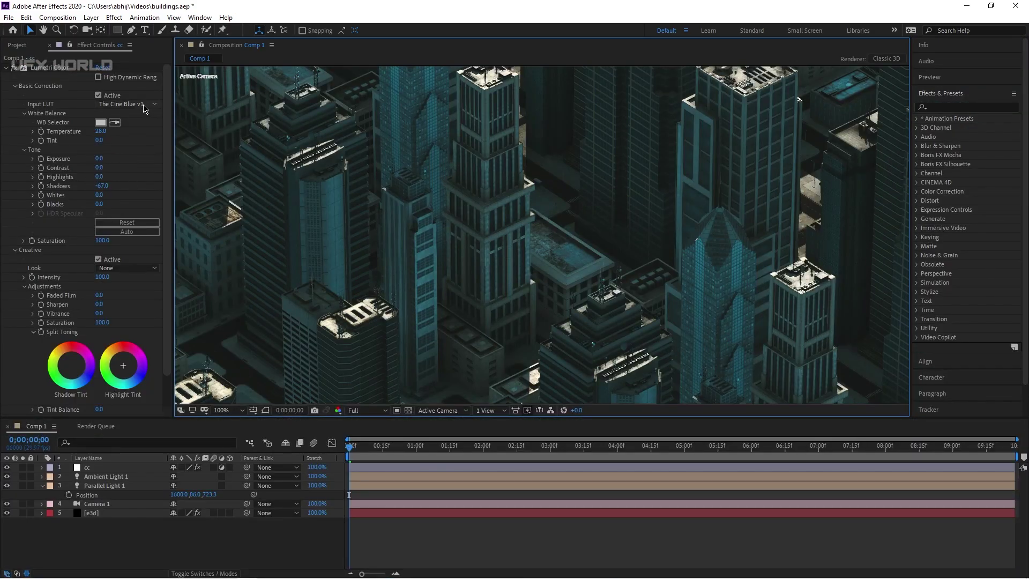
click(221, 410)
click(239, 224)
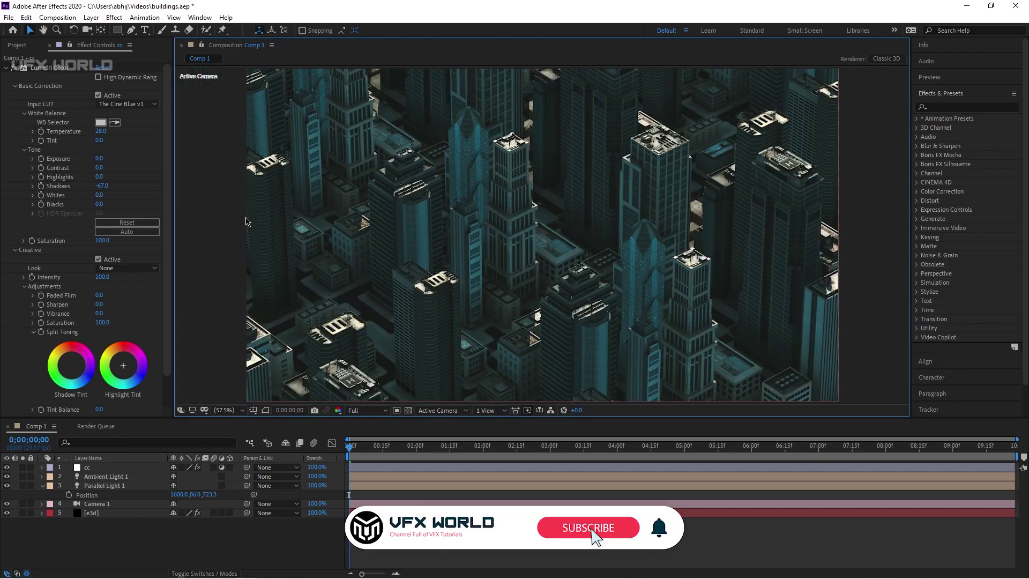
scroll(477, 267, up, 2)
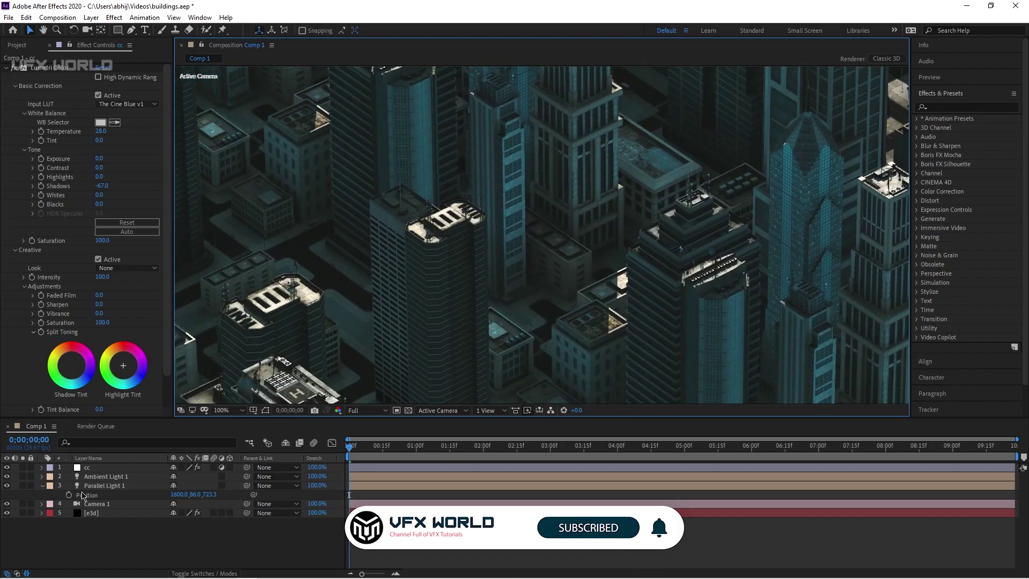
- Turn Depth of Field on in Camera 1's Camera Options
click(43, 485)
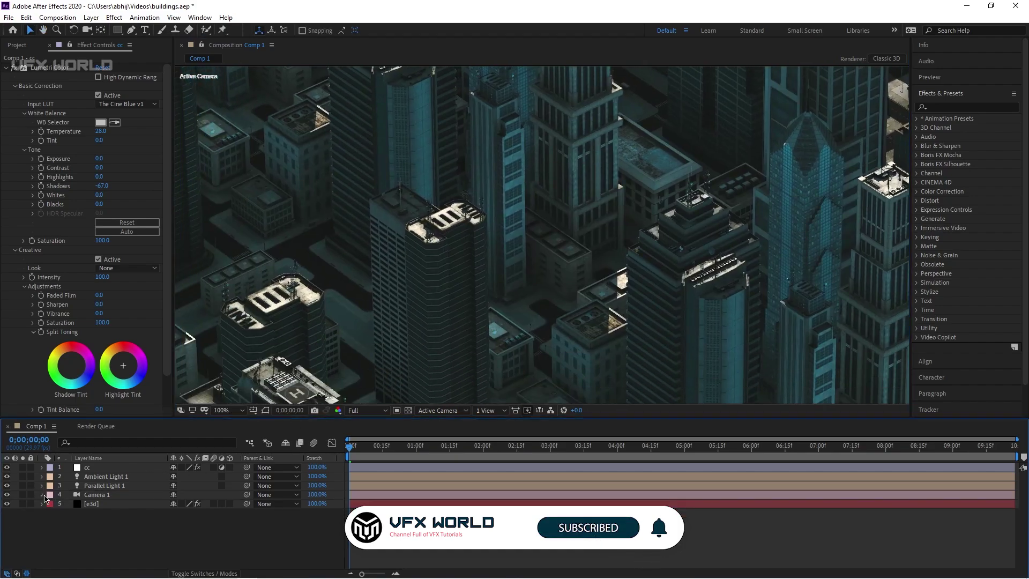
click(42, 494)
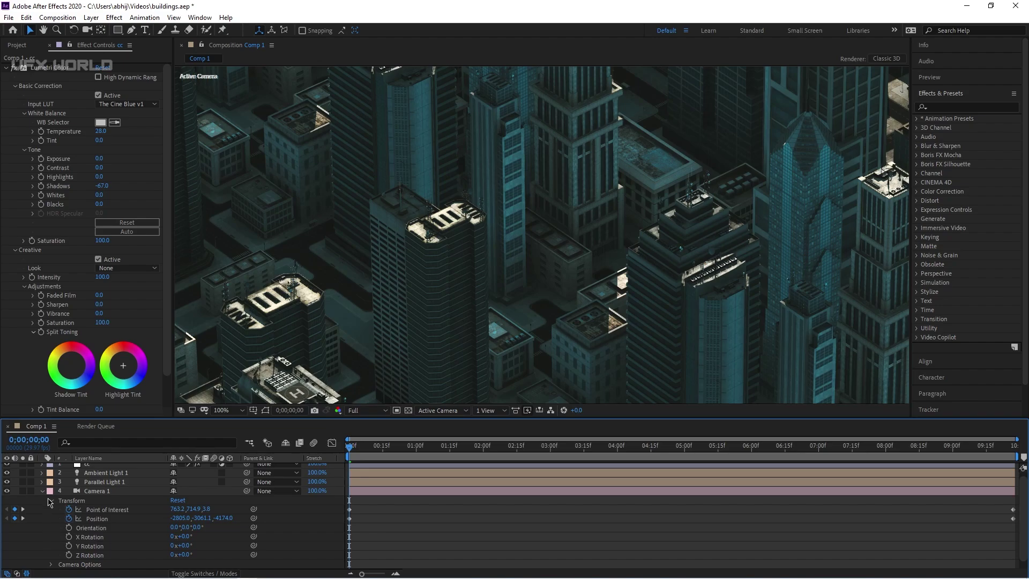
click(50, 500)
click(50, 513)
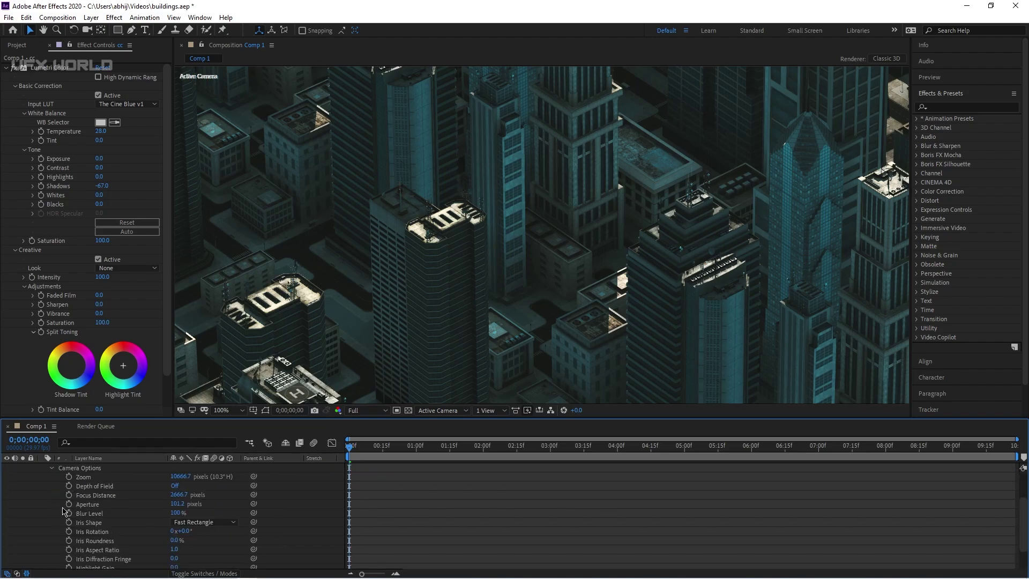
click(175, 485)
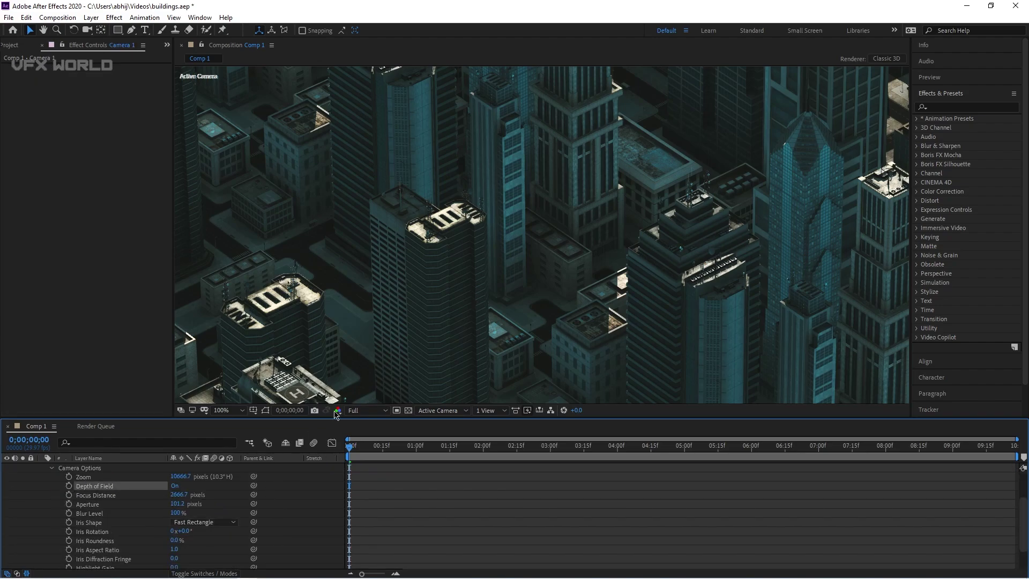
- Check the blurred towers and save the project as buildings.aep
scroll(477, 298, down, 2)
drag(512, 294, 484, 349)
scroll(523, 240, up, 4)
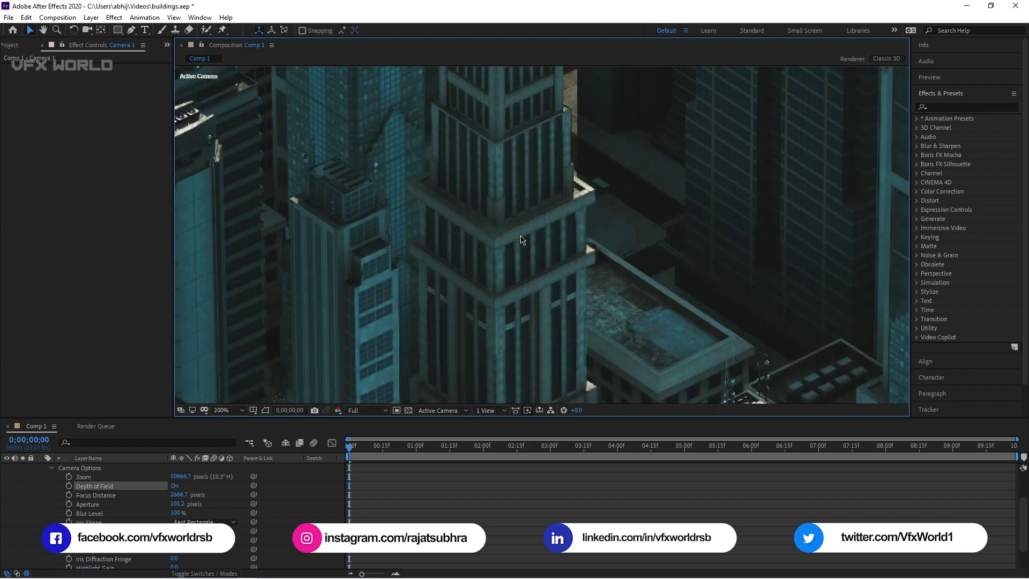
drag(518, 210, 515, 304)
key(ctrl+s)
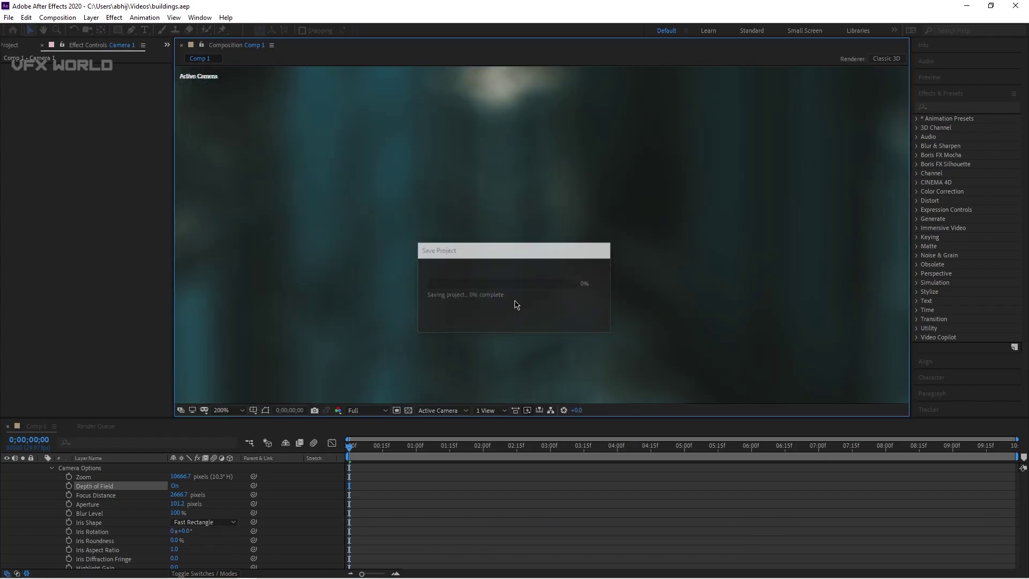
scroll(515, 304, down, 3)
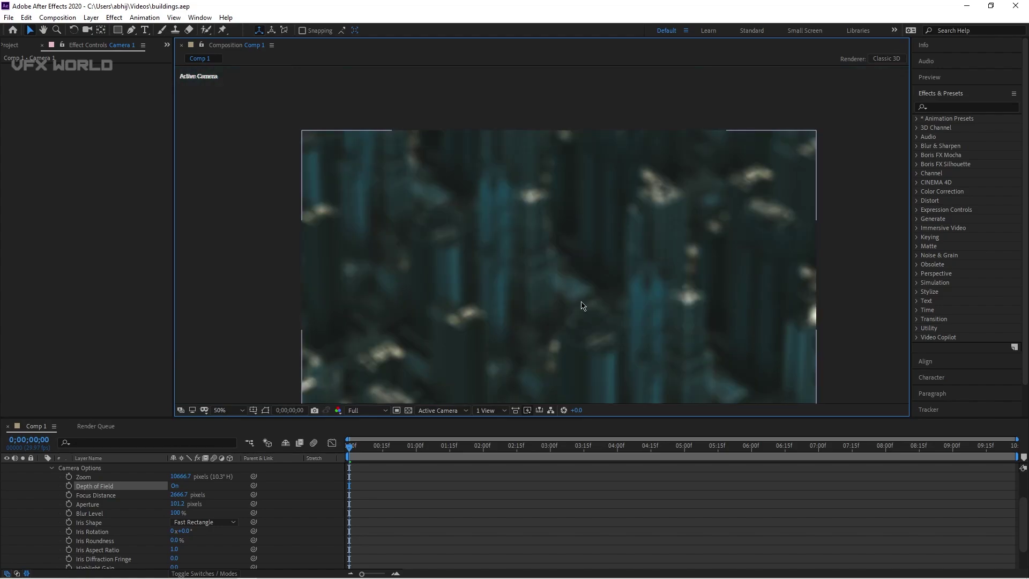
drag(561, 311, 552, 264)
- In a horizontal two-view layout with the Top view active, set Camera 1's Focus Distance to 6416.7, then restore one view
click(504, 411)
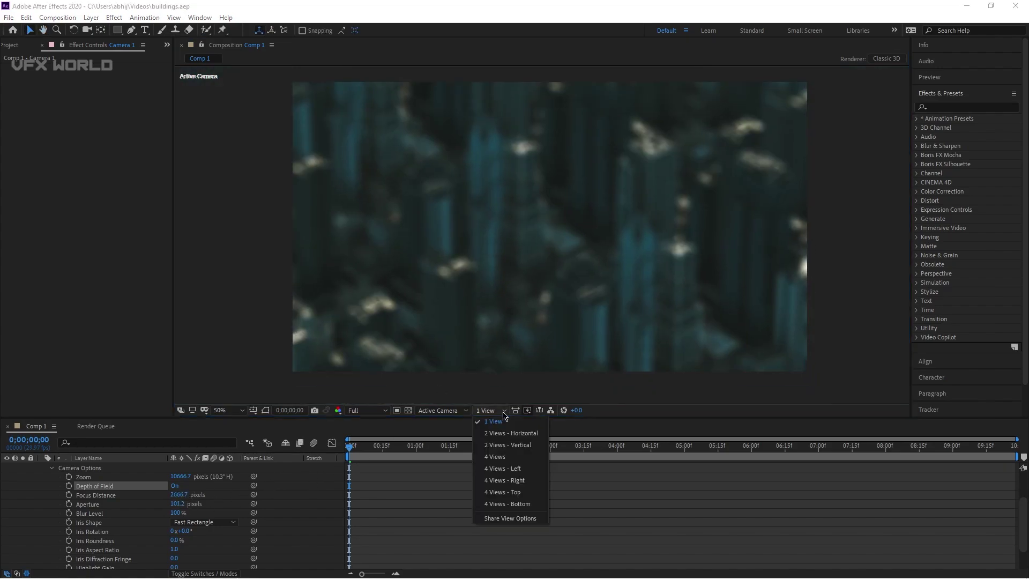
click(511, 433)
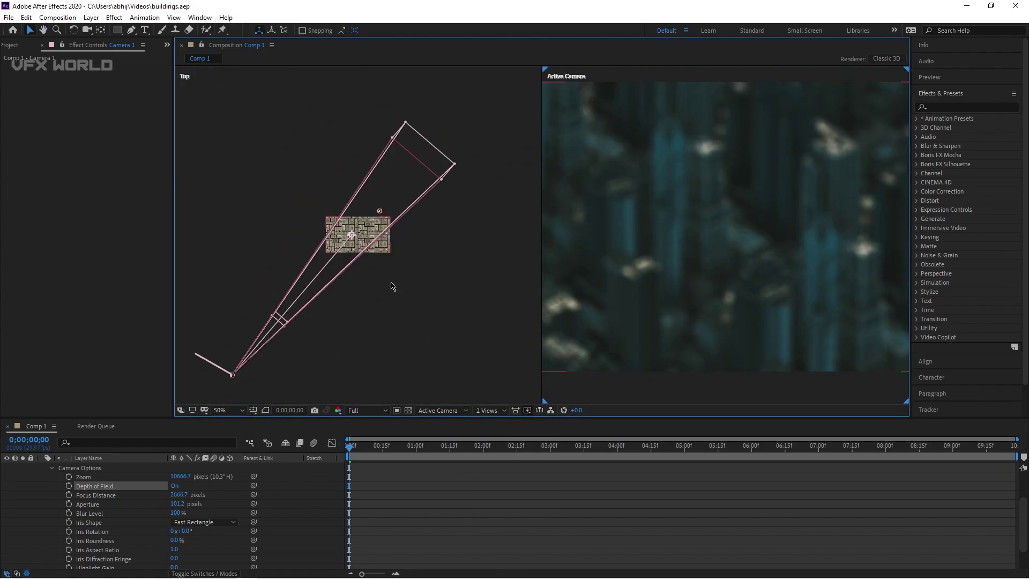
scroll(279, 324, up, 3)
click(287, 336)
drag(179, 494, 337, 458)
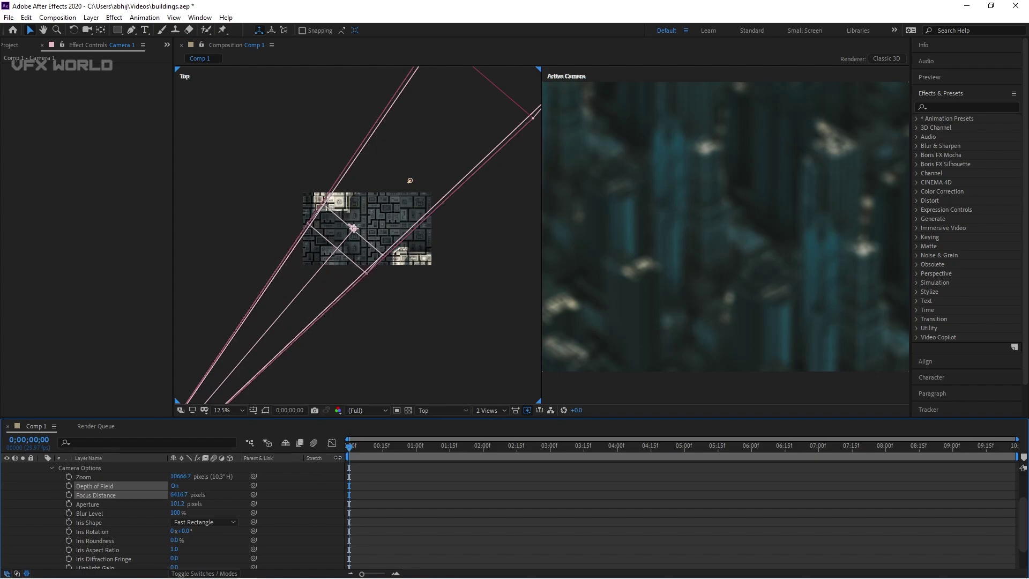
scroll(718, 280, down, 3)
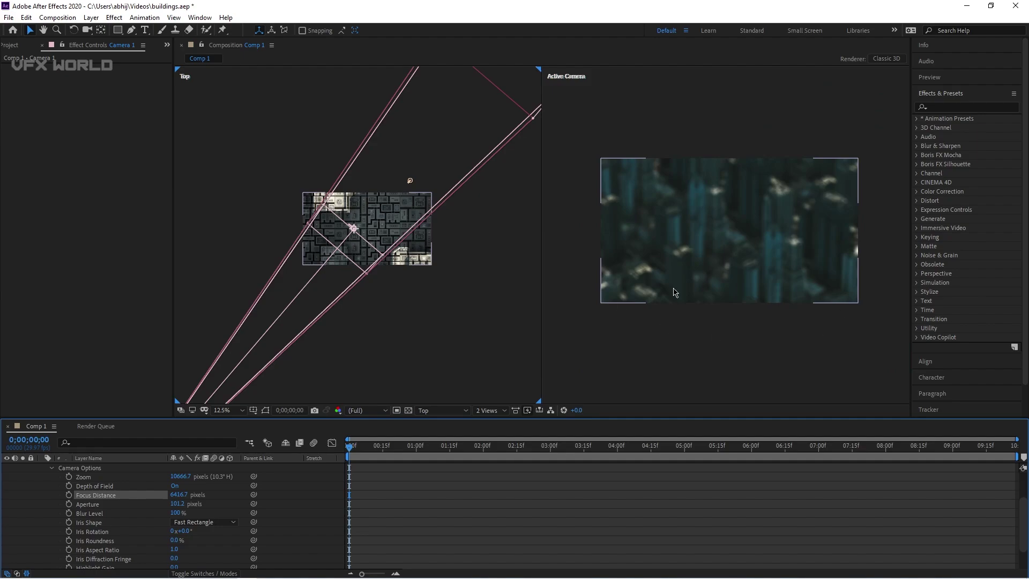
click(490, 411)
click(495, 420)
scroll(554, 296, up, 4)
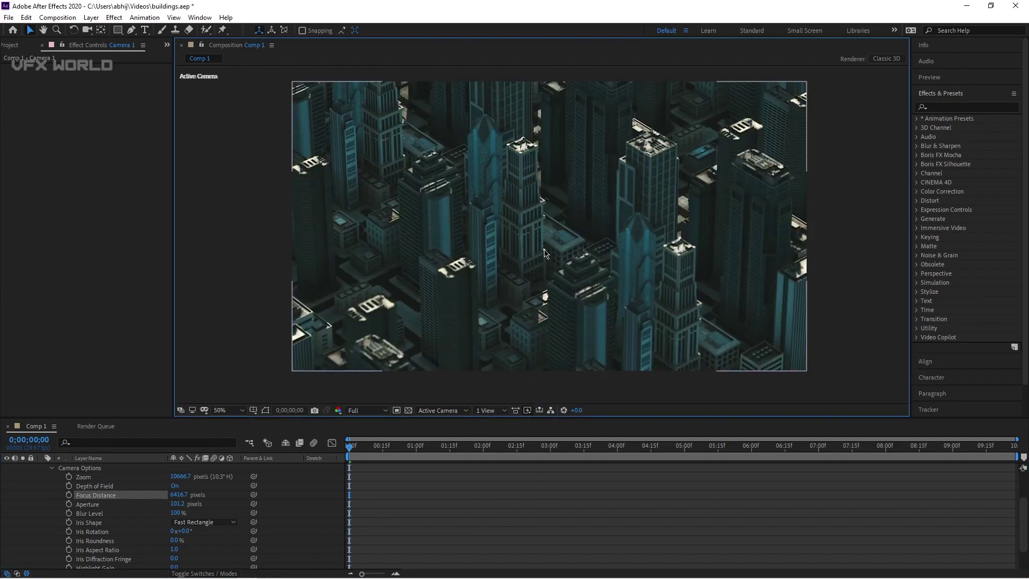
- Pan the magnified view toward a tower rooftop and fine-tune Camera 1's Focus Distance to 6297.7
middle_drag(482, 257, 499, 277)
scroll(390, 310, up, 2)
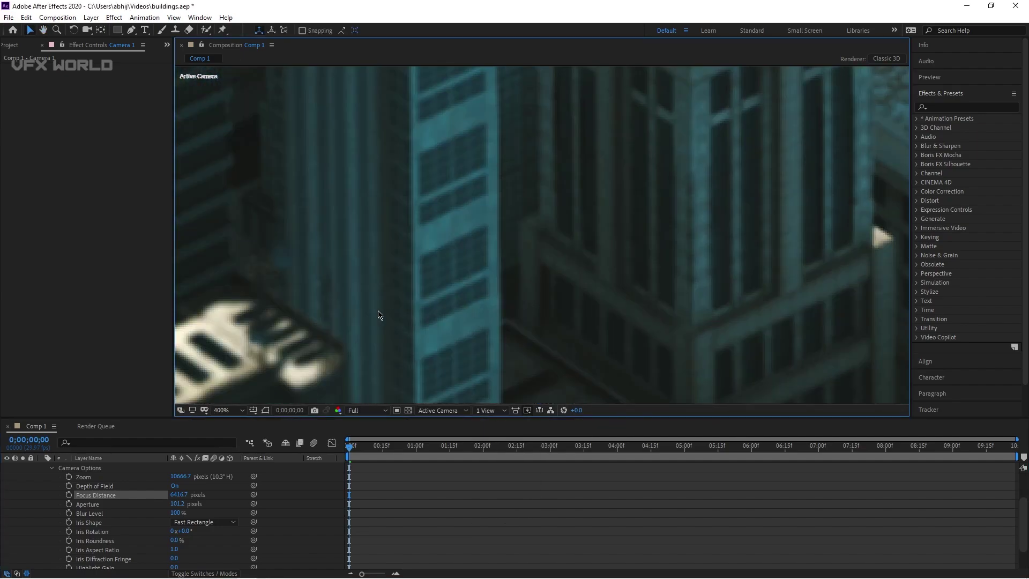
scroll(310, 344, down, 2)
scroll(466, 298, down, 2)
scroll(614, 125, up, 4)
scroll(614, 124, down, 2)
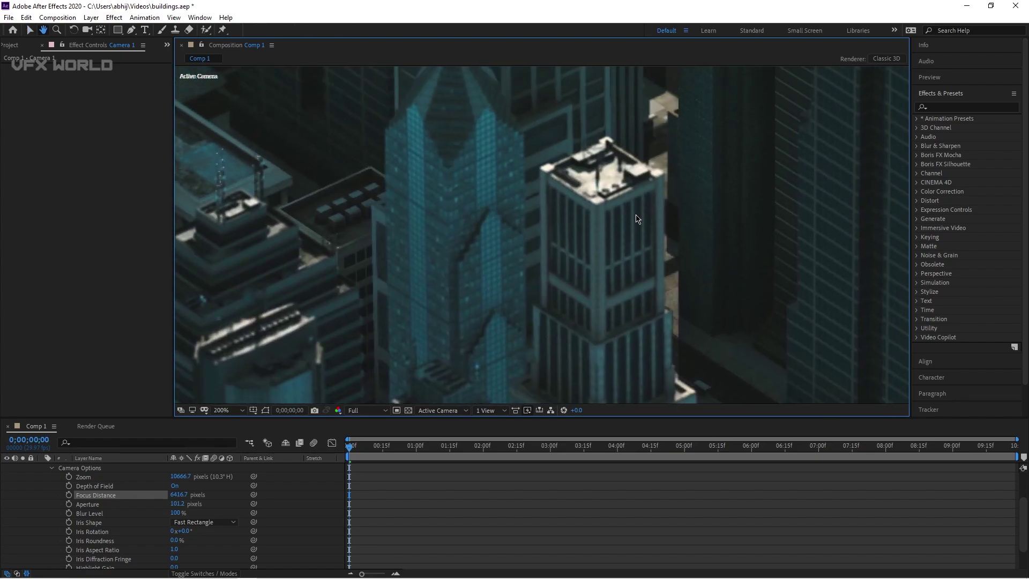
middle_drag(657, 193, 700, 153)
drag(175, 494, 144, 516)
- Set Camera 1's Aperture to 50 pixels and check the city's sharpness
click(174, 504)
text(50)
key(Return)
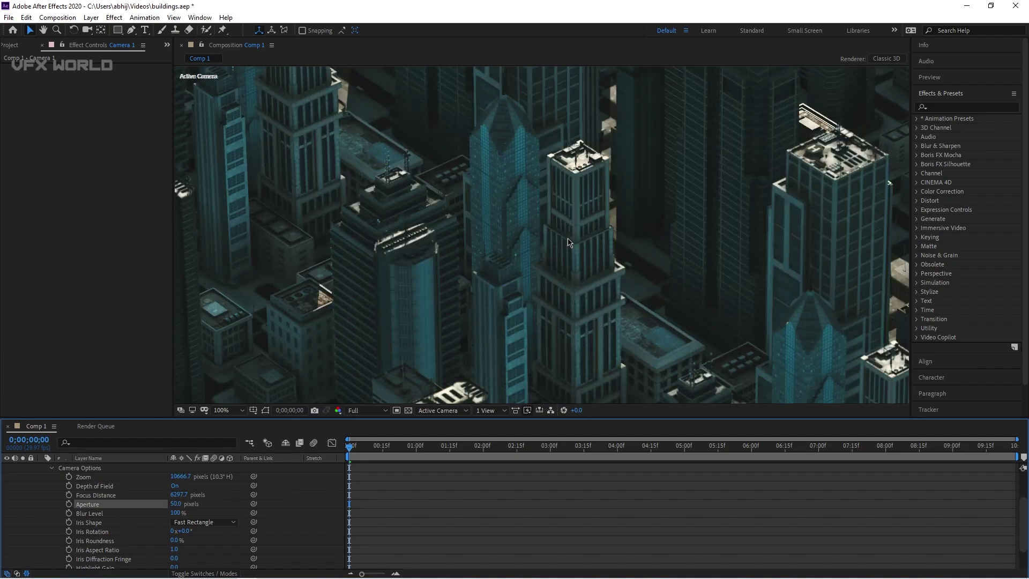
scroll(547, 288, up, 4)
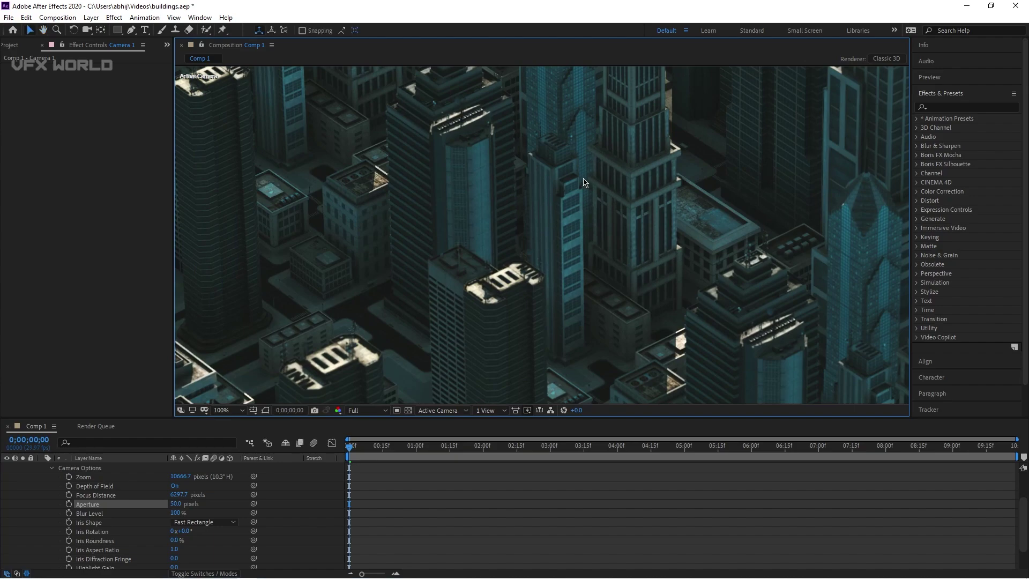
scroll(530, 229, down, 2)
drag(359, 291, 552, 252)
scroll(632, 156, down, 2)
scroll(551, 252, down, 2)
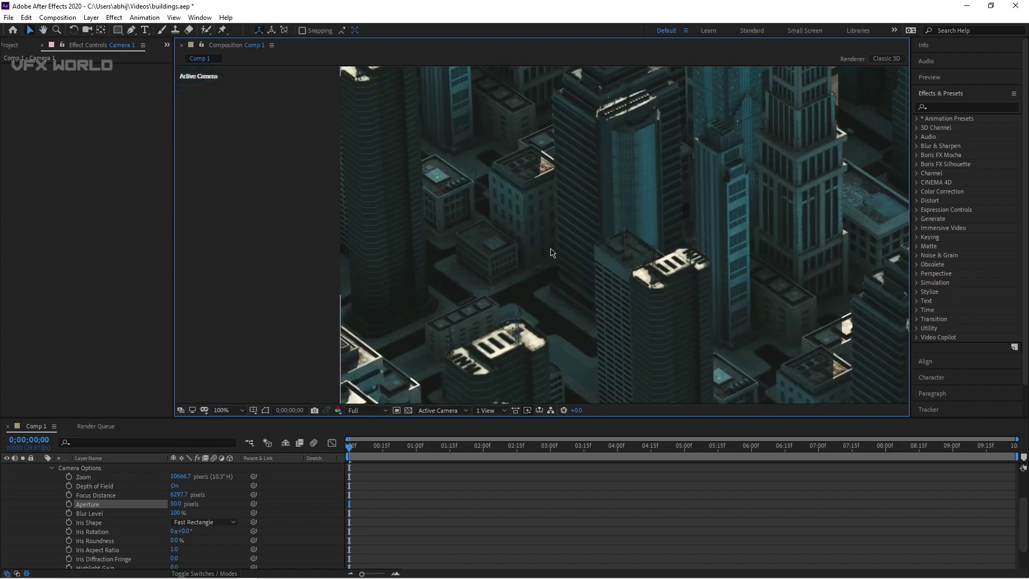
- Fit the whole frame in the viewer at up to 100% and collapse Camera 1's properties
click(228, 410)
click(252, 235)
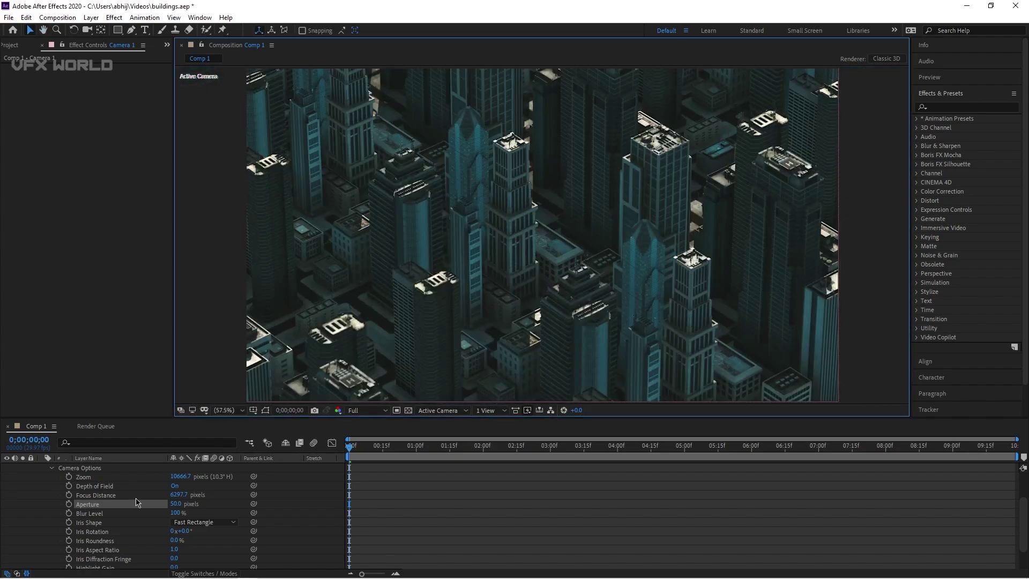
scroll(161, 479, up, 5)
click(41, 494)
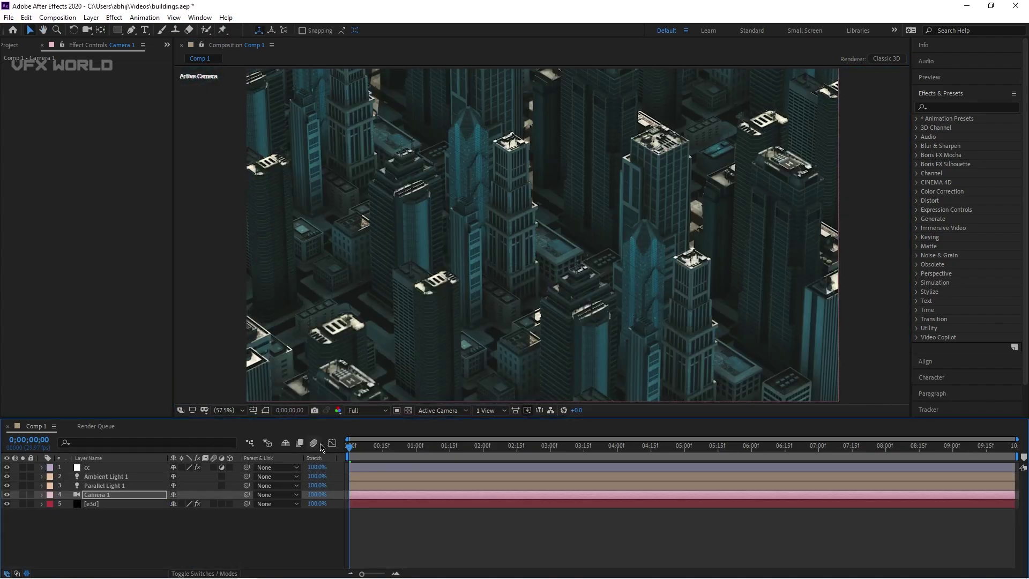
- Deselect Camera 1 and scrub the playhead through 3;17 and 5;22 to the final frame at 9;27
click(330, 549)
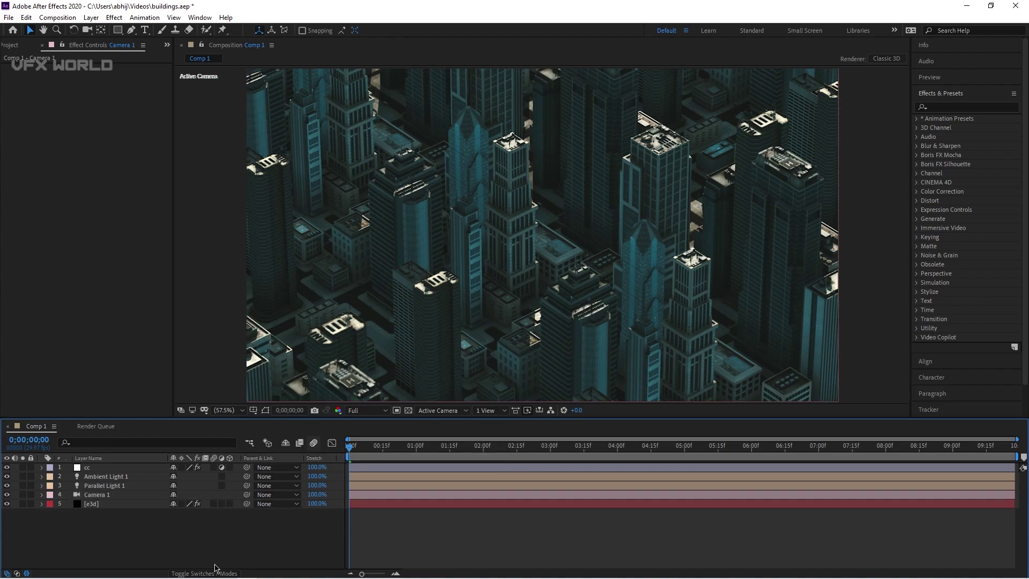
drag(474, 446, 587, 446)
click(733, 451)
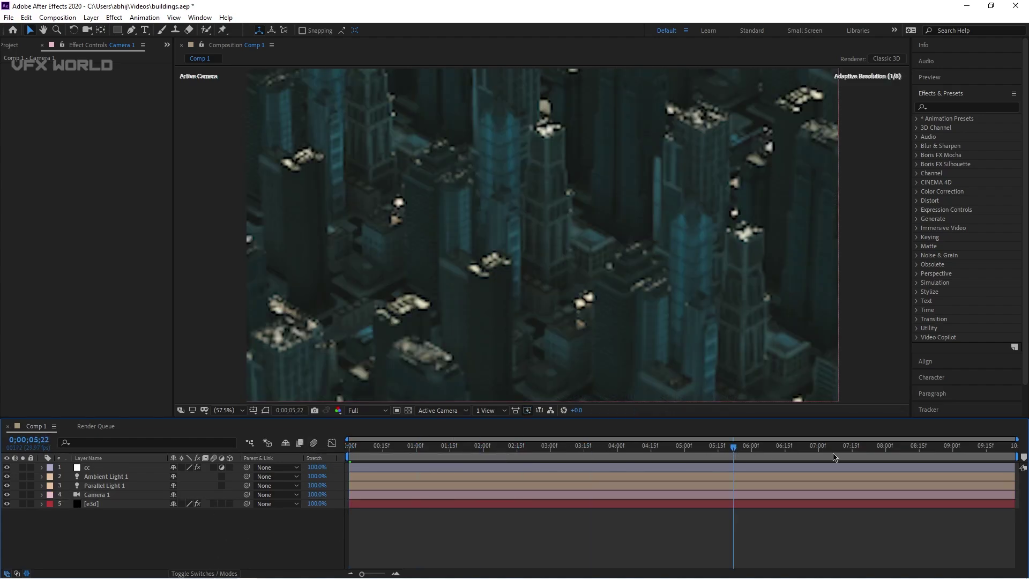
drag(838, 450, 1026, 418)
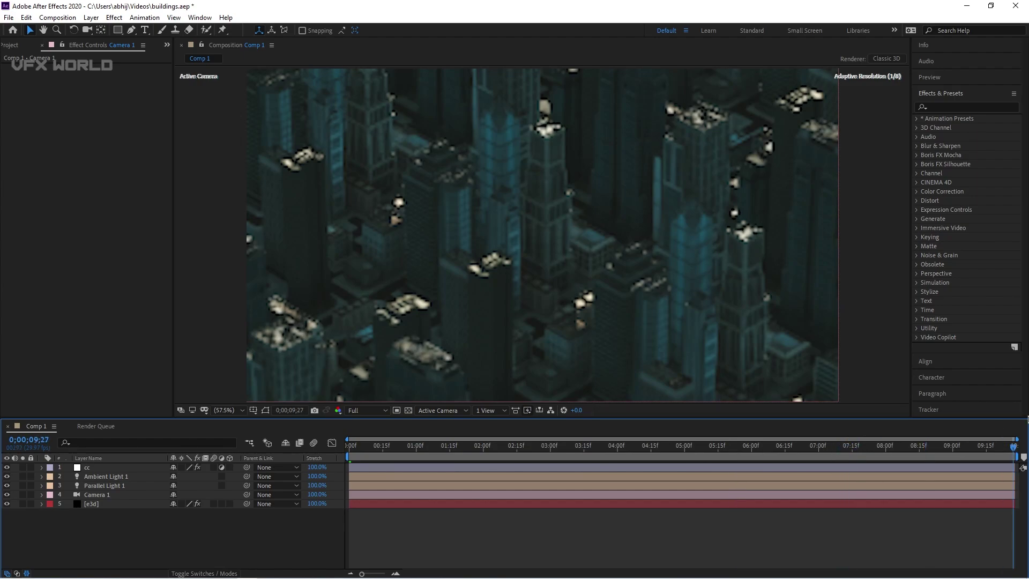